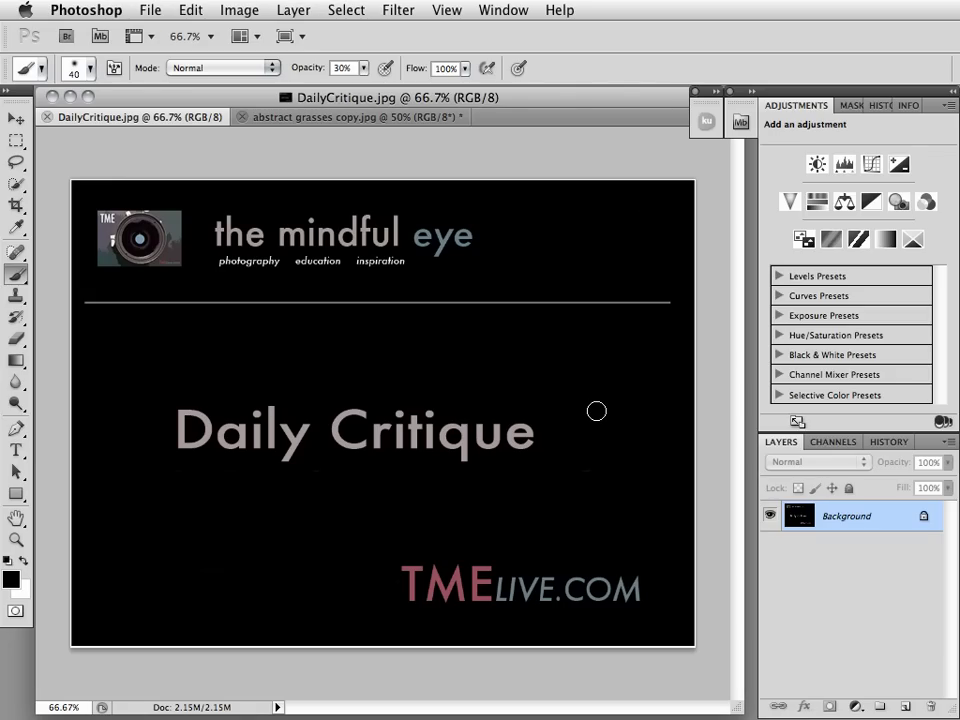
# Switch to the 'abstract grasses copy.jpg' document tab, bringing it in front of DailyCritique.jpg.
pyautogui.click(366, 118)
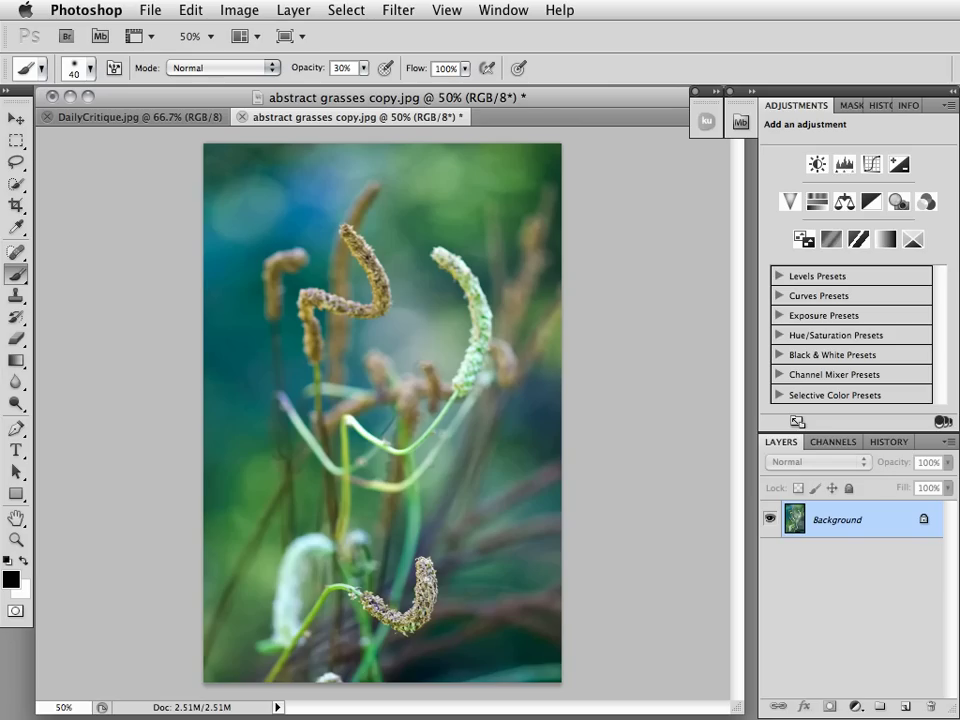
pyautogui.moveTo(361, 617); pyautogui.dragTo(445, 582)
pyautogui.moveTo(478, 380); pyautogui.dragTo(505, 287)
pyautogui.moveTo(381, 270); pyautogui.dragTo(297, 233)
pyautogui.moveTo(338, 338); pyautogui.dragTo(534, 399)
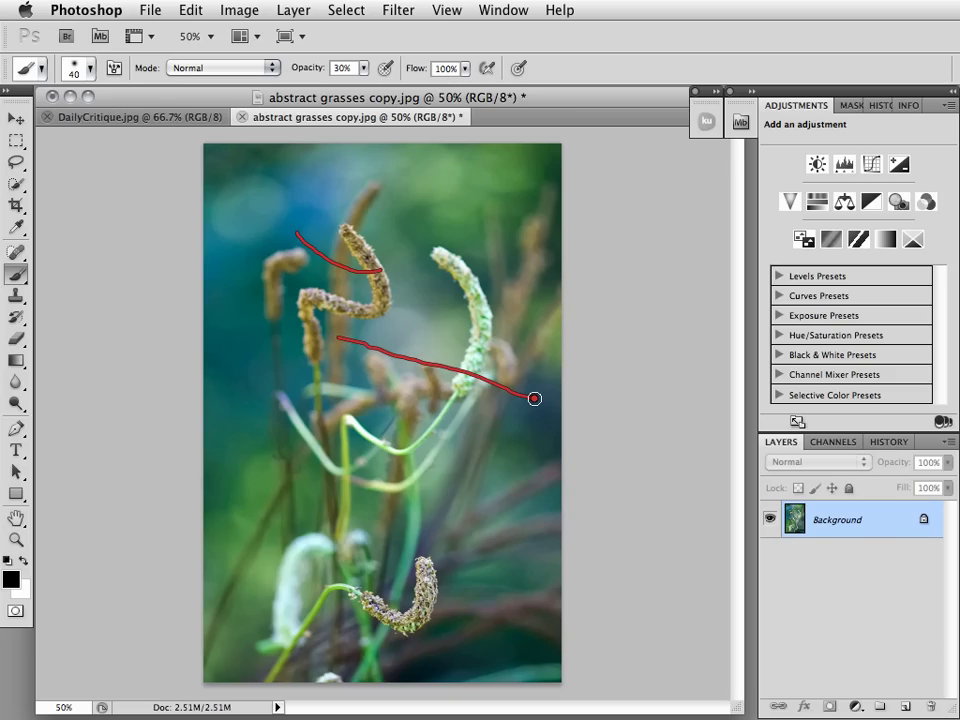
pyautogui.moveTo(382, 241); pyautogui.dragTo(305, 216)
pyautogui.moveTo(343, 335); pyautogui.dragTo(541, 399)
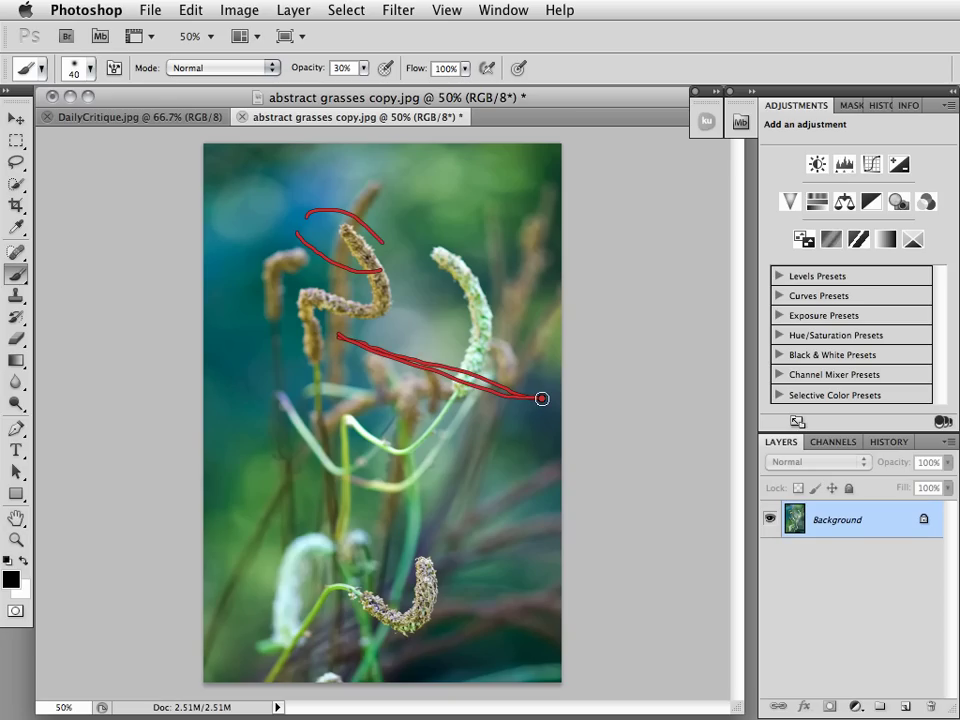
pyautogui.moveTo(361, 308)
pyautogui.mouseDown()
pyautogui.moveTo(407, 418)
pyautogui.moveTo(524, 504)
pyautogui.mouseUp()
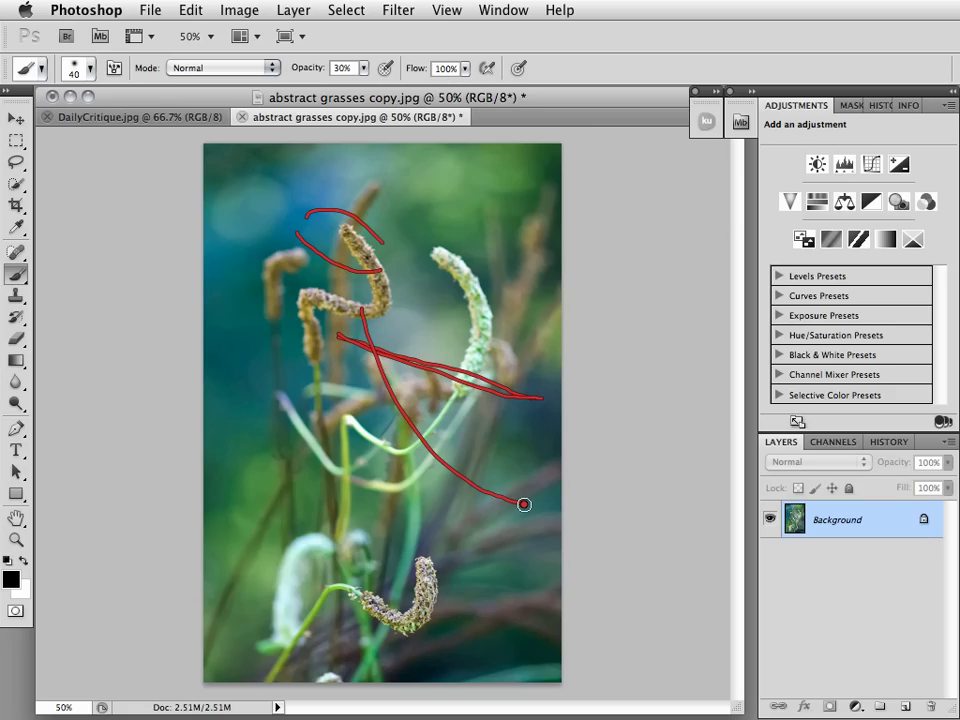
pyautogui.moveTo(273, 536); pyautogui.dragTo(532, 593)
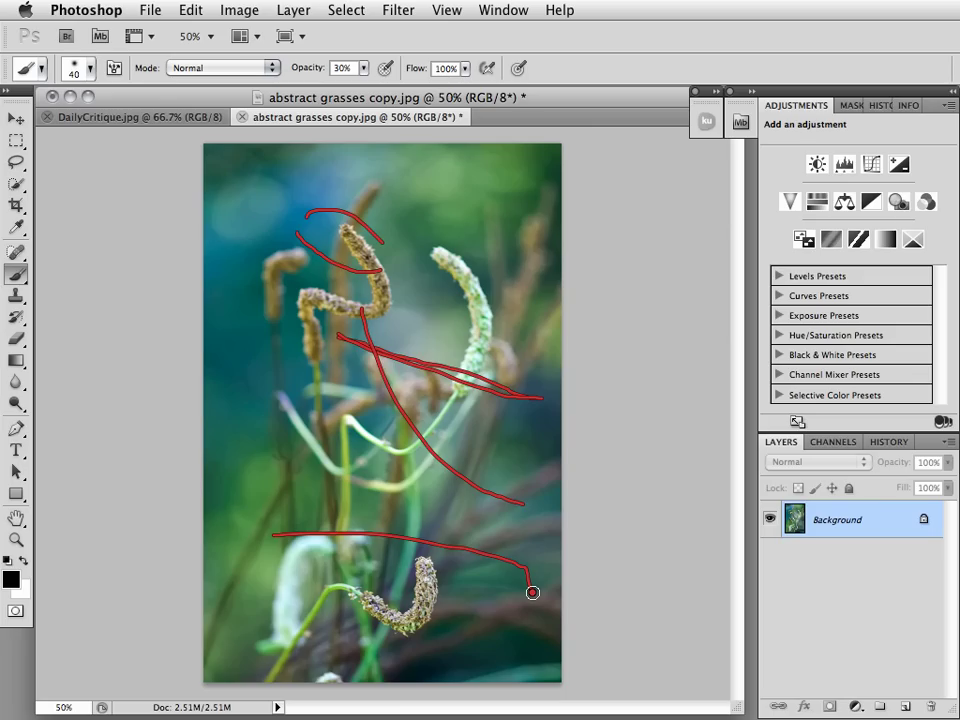
pyautogui.press('F12')
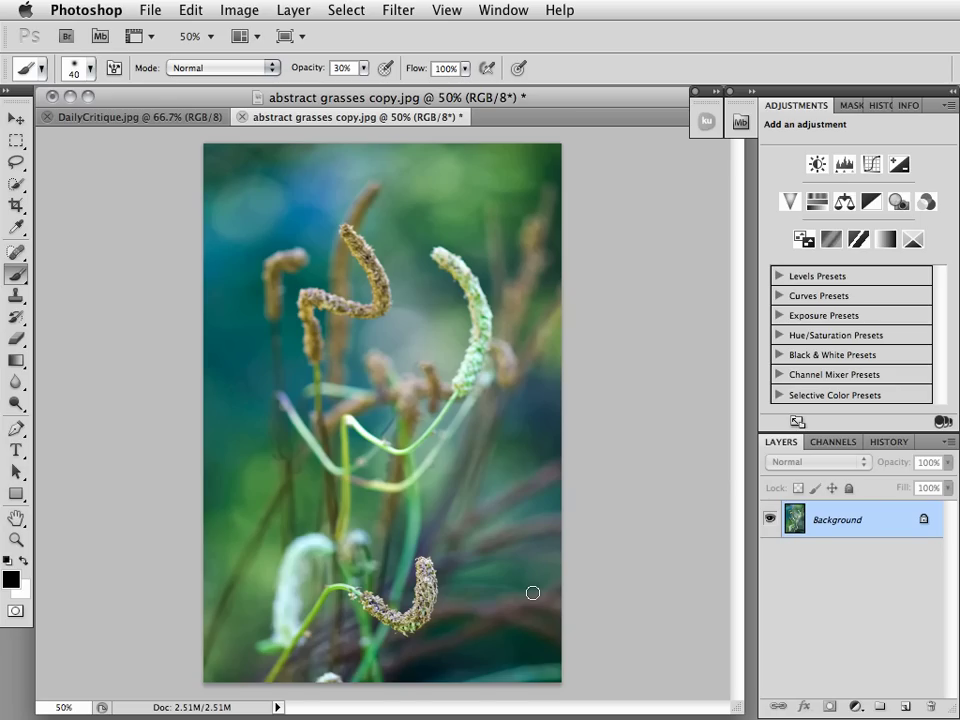
pyautogui.click(482, 566)
pyautogui.click(386, 641)
pyautogui.moveTo(350, 619)
pyautogui.mouseDown()
pyautogui.moveTo(422, 643)
pyautogui.moveTo(451, 591)
pyautogui.mouseUp()
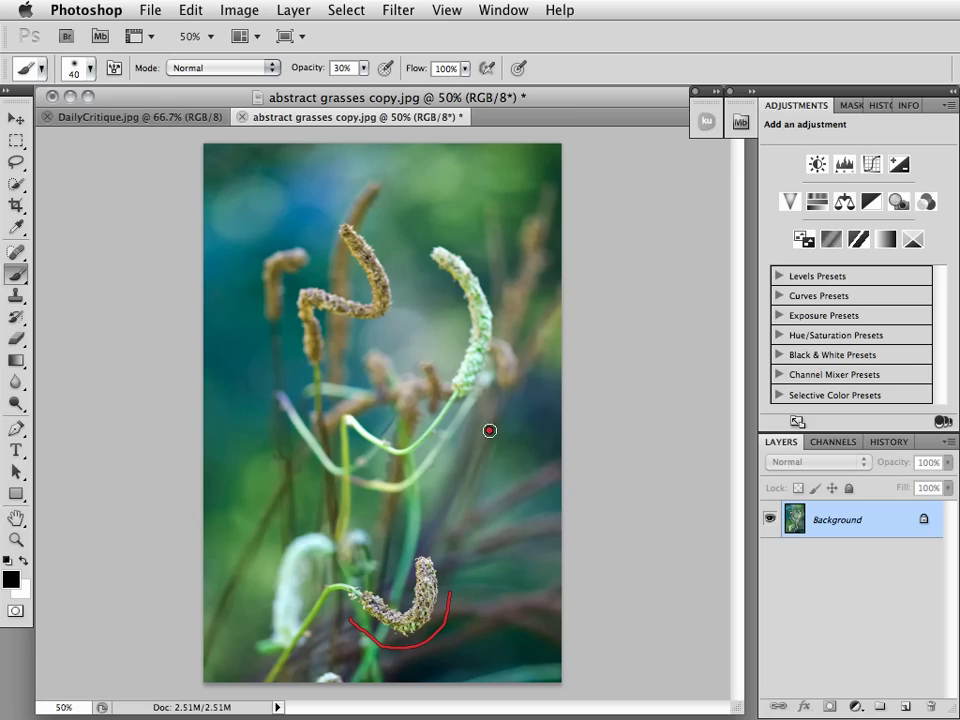
pyautogui.moveTo(470, 251); pyautogui.dragTo(501, 360)
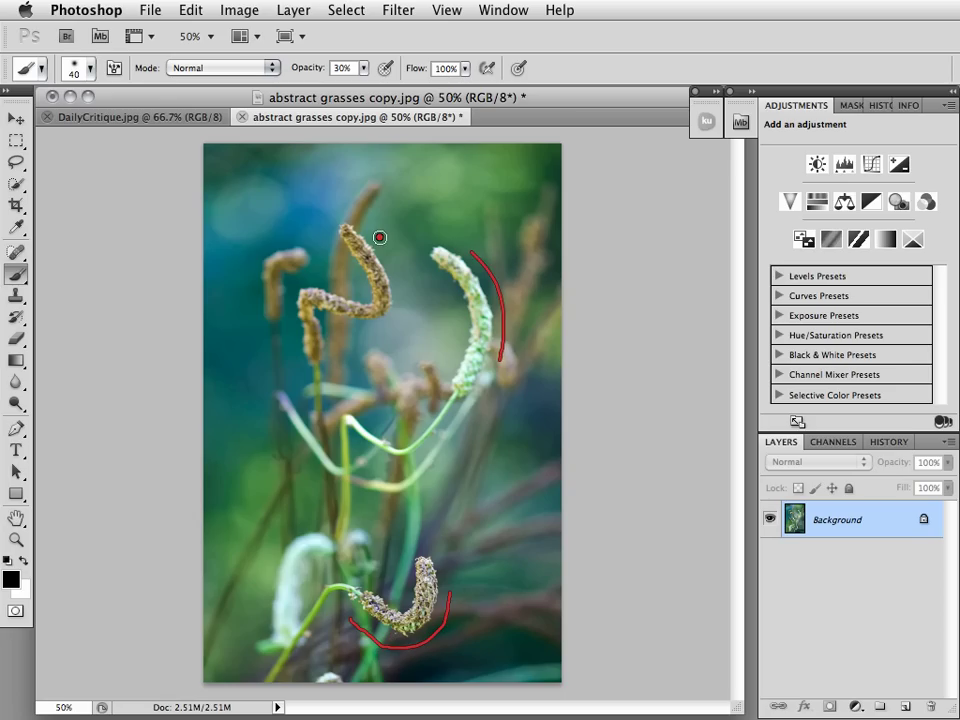
pyautogui.moveTo(373, 235); pyautogui.dragTo(341, 325)
pyautogui.moveTo(270, 310)
pyautogui.mouseDown()
pyautogui.moveTo(291, 262)
pyautogui.moveTo(370, 183)
pyautogui.mouseUp()
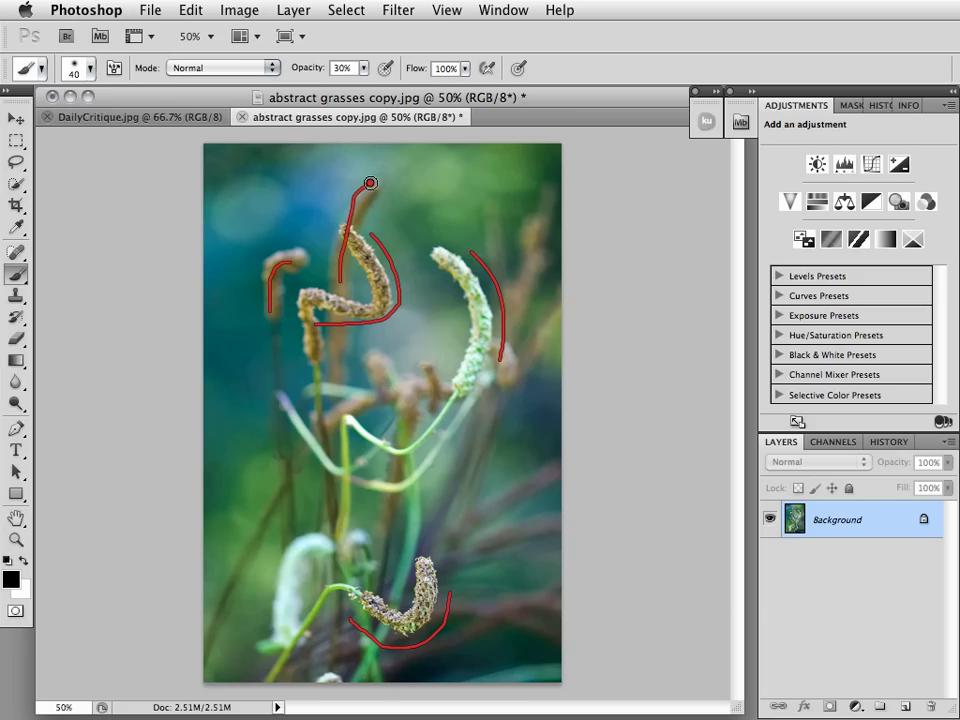
pyautogui.moveTo(460, 388); pyautogui.dragTo(334, 425)
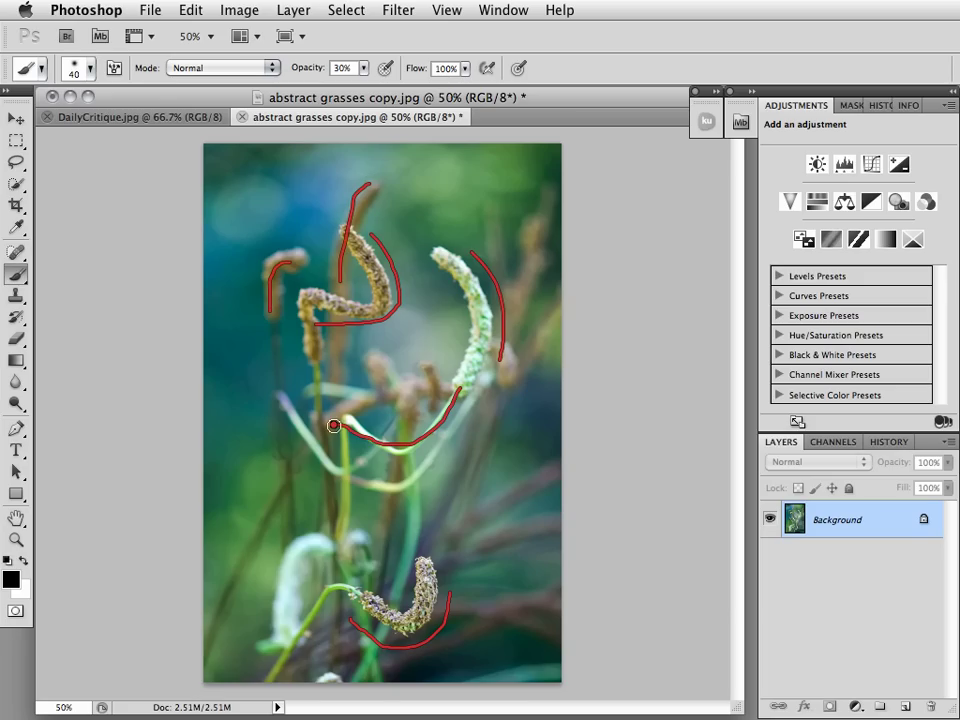
pyautogui.moveTo(389, 623)
pyautogui.mouseDown()
pyautogui.moveTo(432, 558)
pyautogui.moveTo(245, 277)
pyautogui.moveTo(244, 308)
pyautogui.mouseUp()
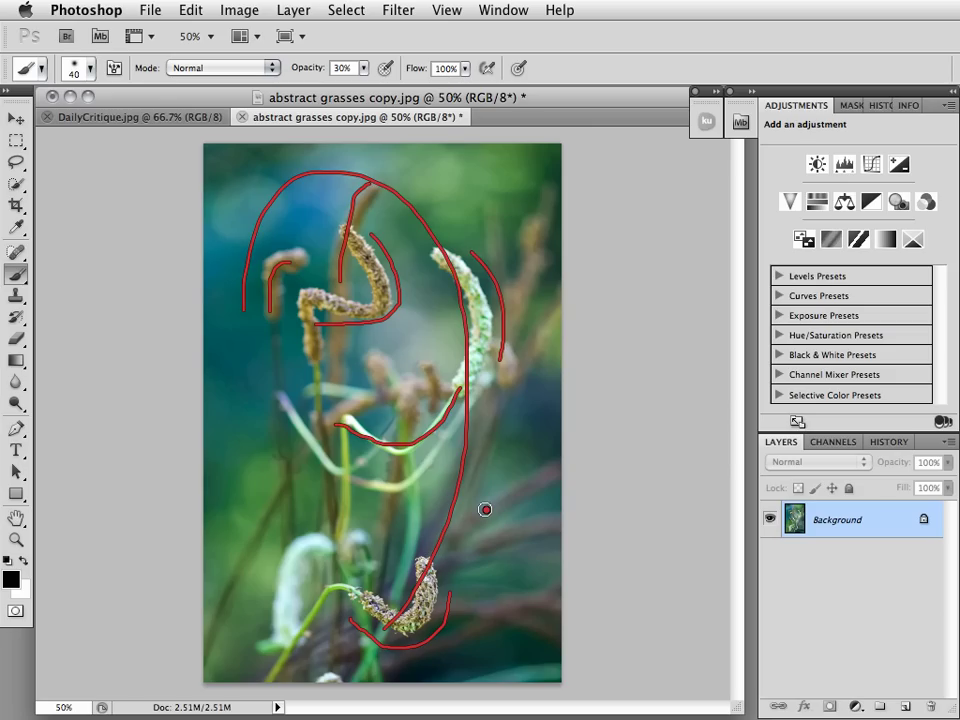
pyautogui.press('F12')
pyautogui.click(464, 571)
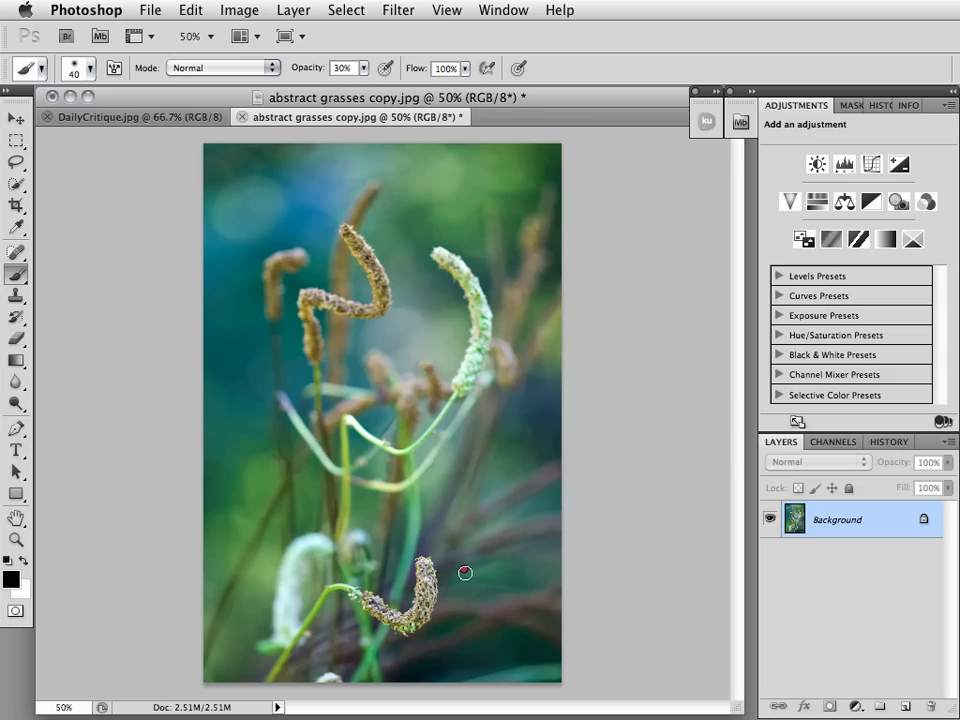
pyautogui.moveTo(291, 656); pyautogui.dragTo(428, 560)
pyautogui.moveTo(272, 172)
pyautogui.mouseDown()
pyautogui.moveTo(235, 204)
pyautogui.moveTo(300, 207)
pyautogui.mouseUp()
pyautogui.moveTo(444, 157); pyautogui.dragTo(466, 200)
pyautogui.moveTo(505, 155)
pyautogui.mouseDown()
pyautogui.moveTo(487, 192)
pyautogui.moveTo(516, 190)
pyautogui.mouseUp()
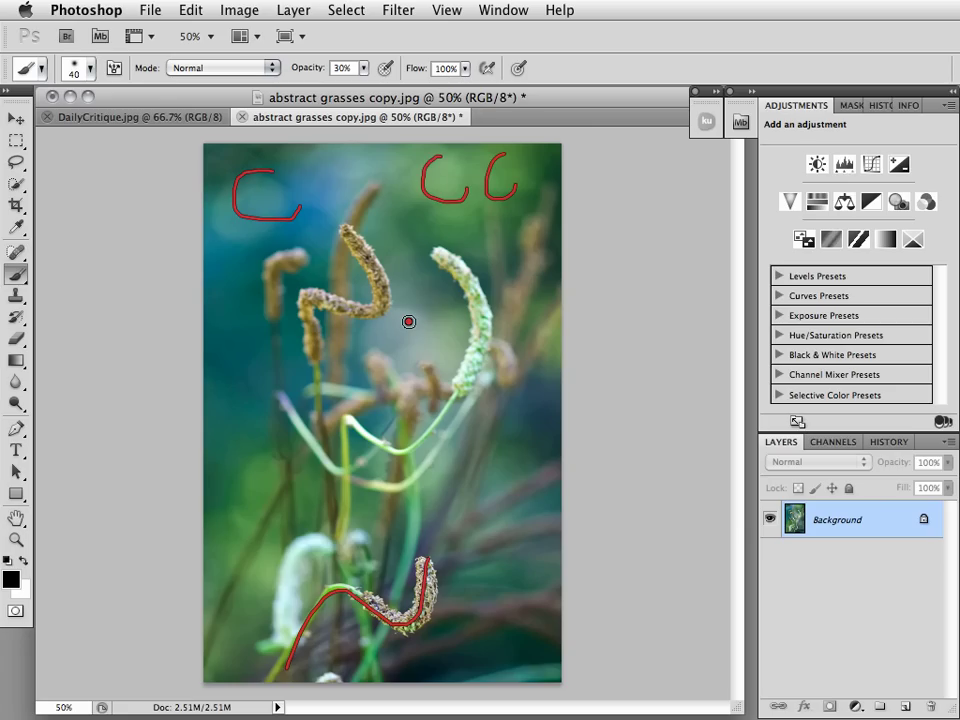
pyautogui.press('Escape')
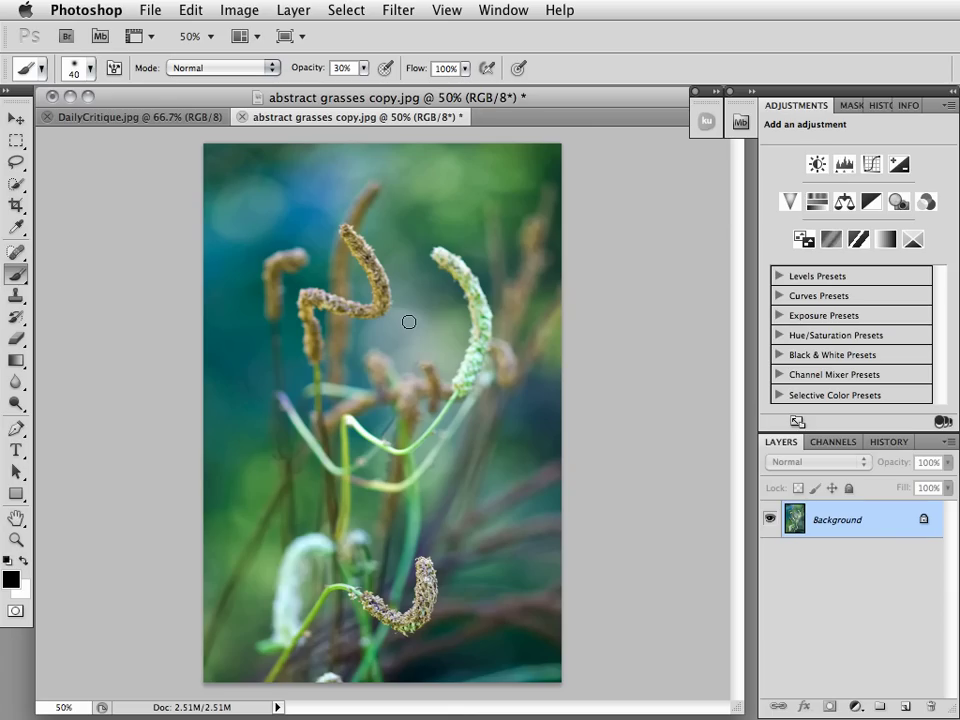
pyautogui.click(426, 344)
pyautogui.click(427, 412)
pyautogui.click(463, 553)
pyautogui.moveTo(463, 553)
pyautogui.mouseDown()
pyautogui.moveTo(445, 547)
pyautogui.moveTo(349, 617)
pyautogui.mouseUp()
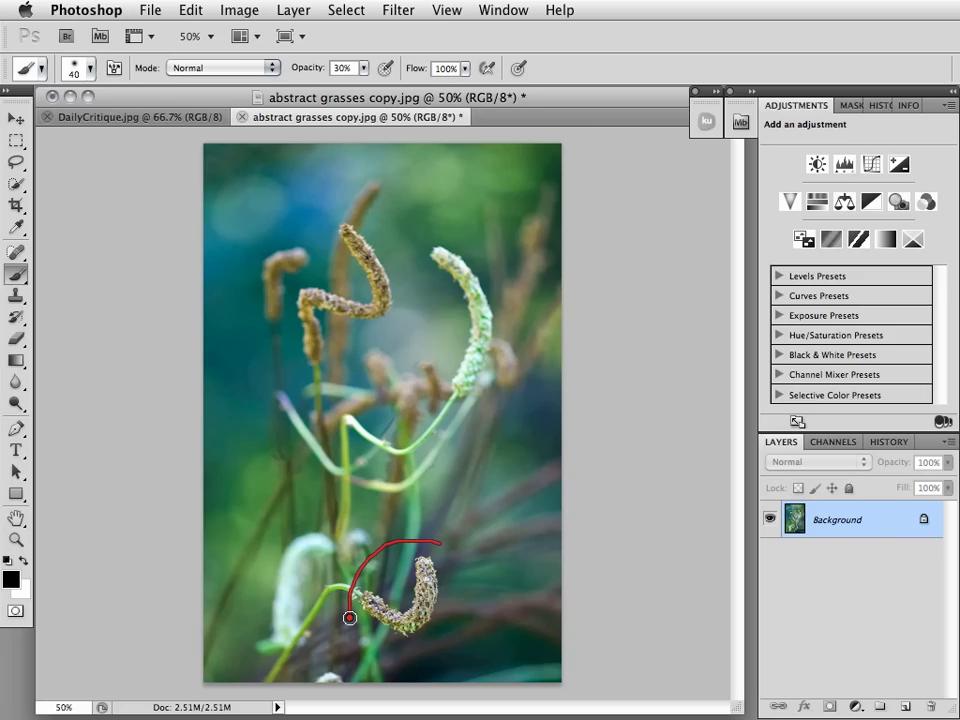
pyautogui.moveTo(312, 513); pyautogui.dragTo(349, 386)
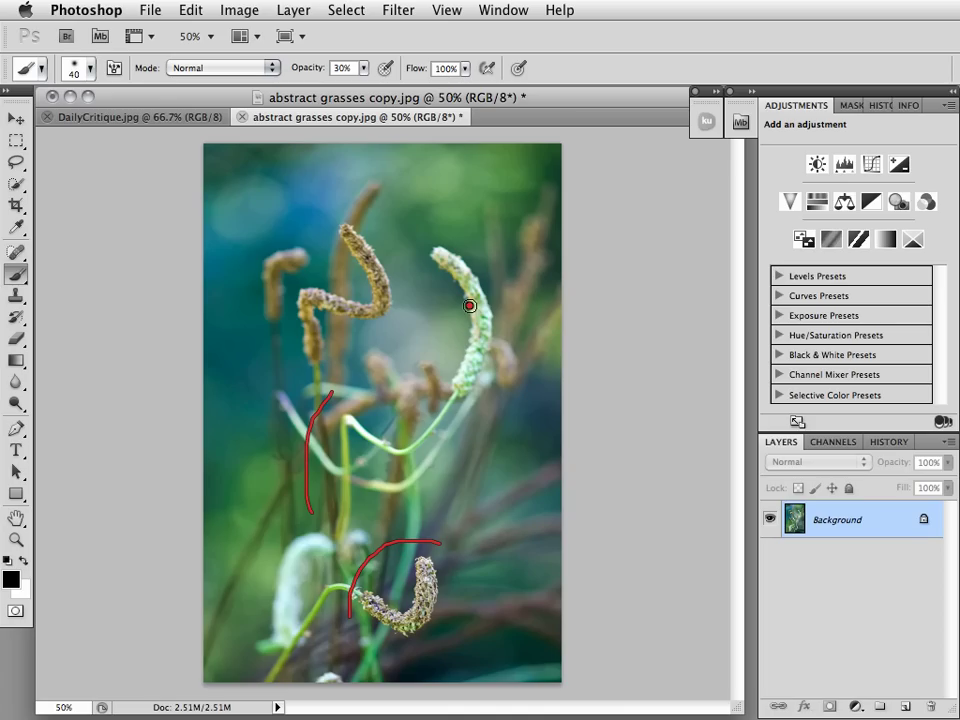
pyautogui.moveTo(441, 542); pyautogui.dragTo(451, 564)
pyautogui.moveTo(389, 404); pyautogui.dragTo(350, 502)
pyautogui.moveTo(470, 228); pyautogui.dragTo(427, 241)
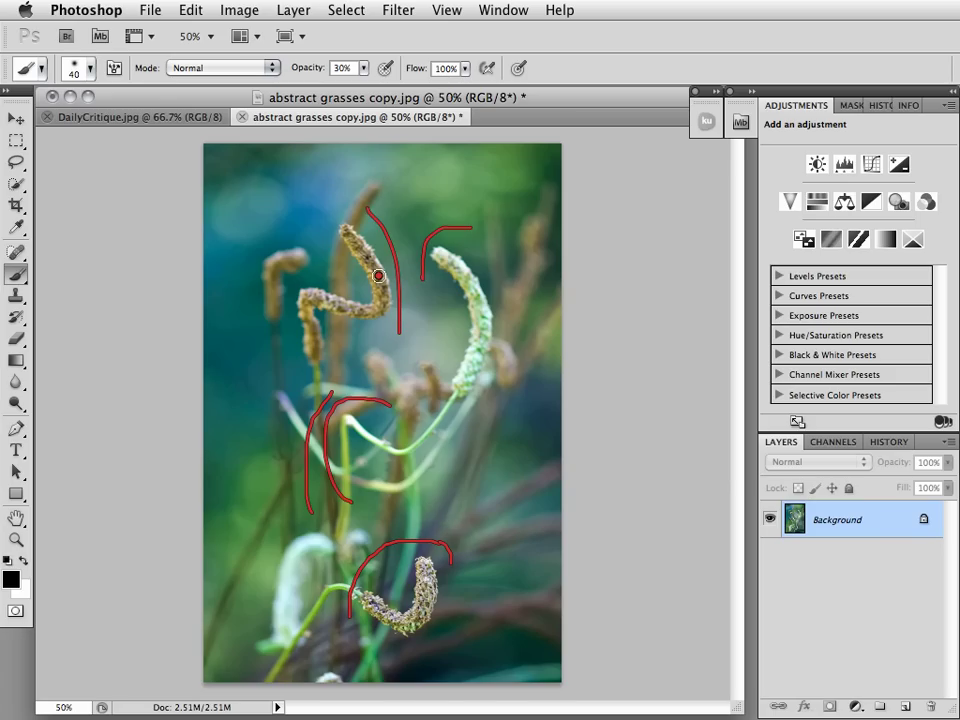
pyautogui.moveTo(290, 357)
pyautogui.mouseDown()
pyautogui.moveTo(358, 549)
pyautogui.moveTo(387, 553)
pyautogui.mouseUp()
pyautogui.moveTo(423, 271); pyautogui.dragTo(455, 308)
pyautogui.moveTo(450, 560)
pyautogui.mouseDown()
pyautogui.moveTo(442, 645)
pyautogui.moveTo(374, 650)
pyautogui.mouseUp()
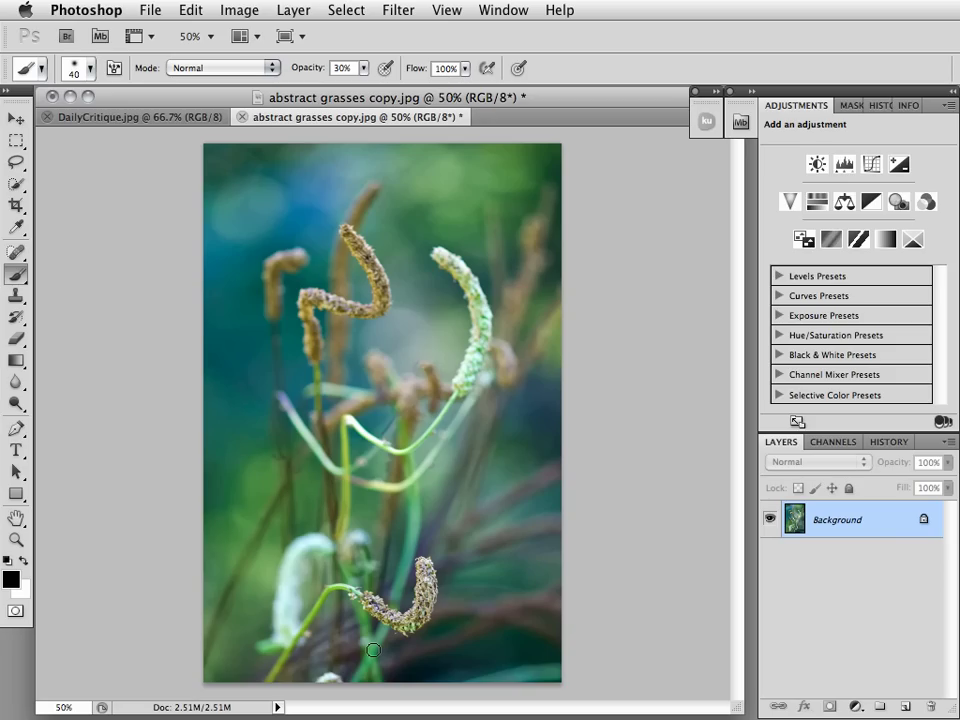
pyautogui.click(392, 461)
pyautogui.moveTo(446, 566); pyautogui.dragTo(455, 596)
pyautogui.moveTo(485, 267); pyautogui.dragTo(503, 352)
pyautogui.moveTo(378, 230); pyautogui.dragTo(399, 304)
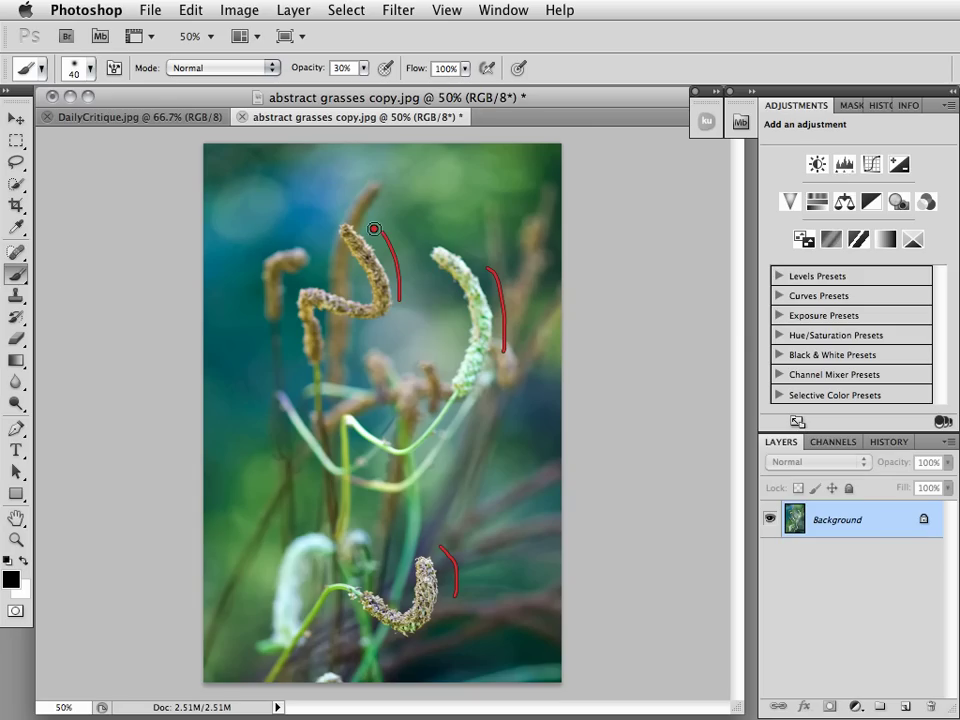
pyautogui.moveTo(365, 223); pyautogui.dragTo(385, 288)
pyautogui.moveTo(484, 270); pyautogui.dragTo(496, 336)
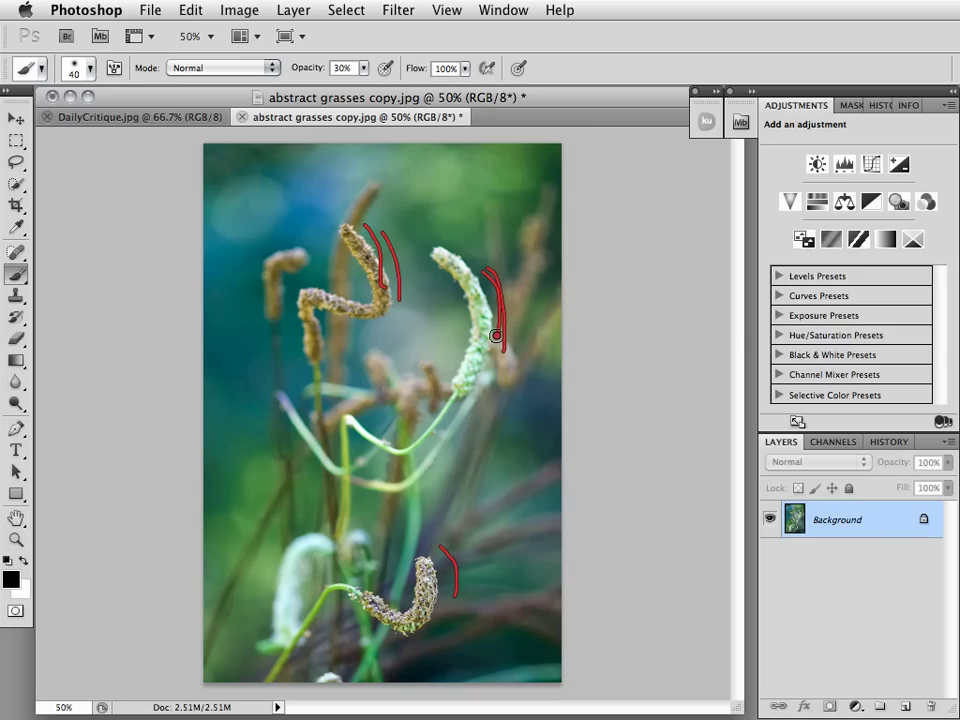
pyautogui.moveTo(352, 289); pyautogui.dragTo(490, 366)
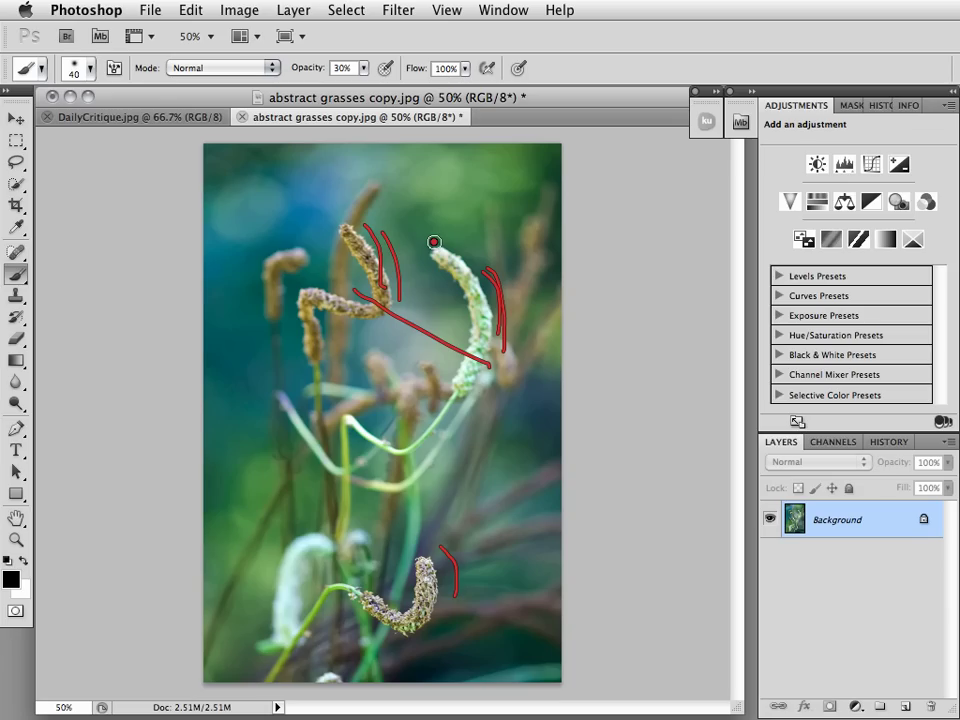
pyautogui.click(359, 203)
pyautogui.moveTo(359, 203)
pyautogui.mouseDown()
pyautogui.moveTo(390, 194)
pyautogui.moveTo(491, 324)
pyautogui.mouseUp()
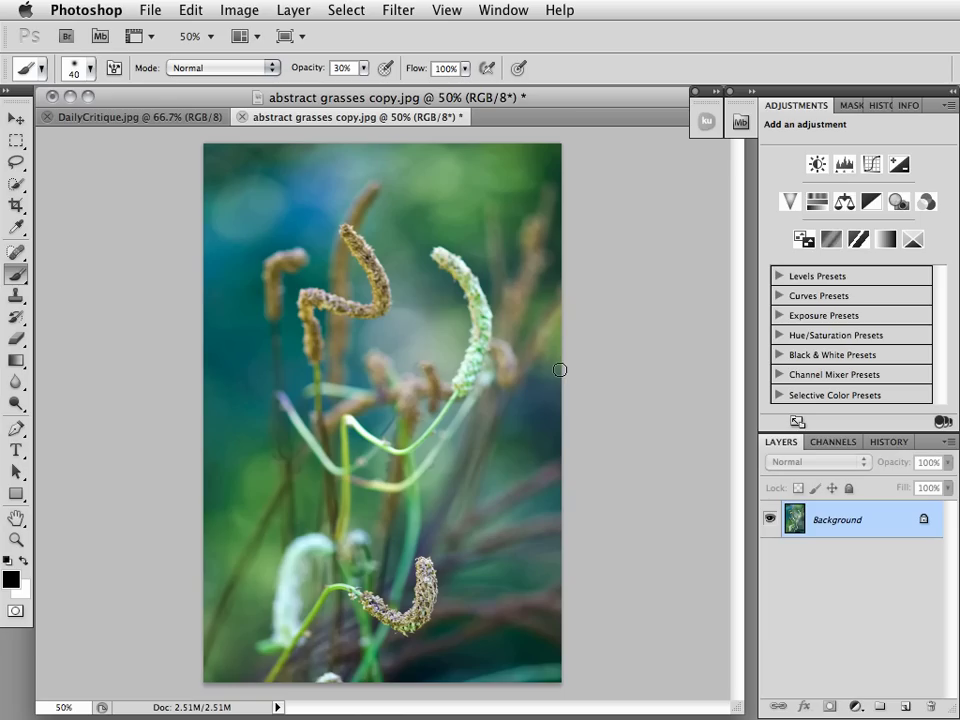
pyautogui.moveTo(452, 537); pyautogui.dragTo(506, 404)
pyautogui.click(506, 404)
pyautogui.click(506, 404)
pyautogui.moveTo(492, 172); pyautogui.dragTo(452, 222)
pyautogui.moveTo(265, 470)
pyautogui.mouseDown()
pyautogui.moveTo(297, 512)
pyautogui.moveTo(278, 545)
pyautogui.mouseUp()
pyautogui.click(319, 471)
pyautogui.moveTo(307, 179); pyautogui.dragTo(282, 234)
pyautogui.moveTo(531, 392); pyautogui.dragTo(546, 469)
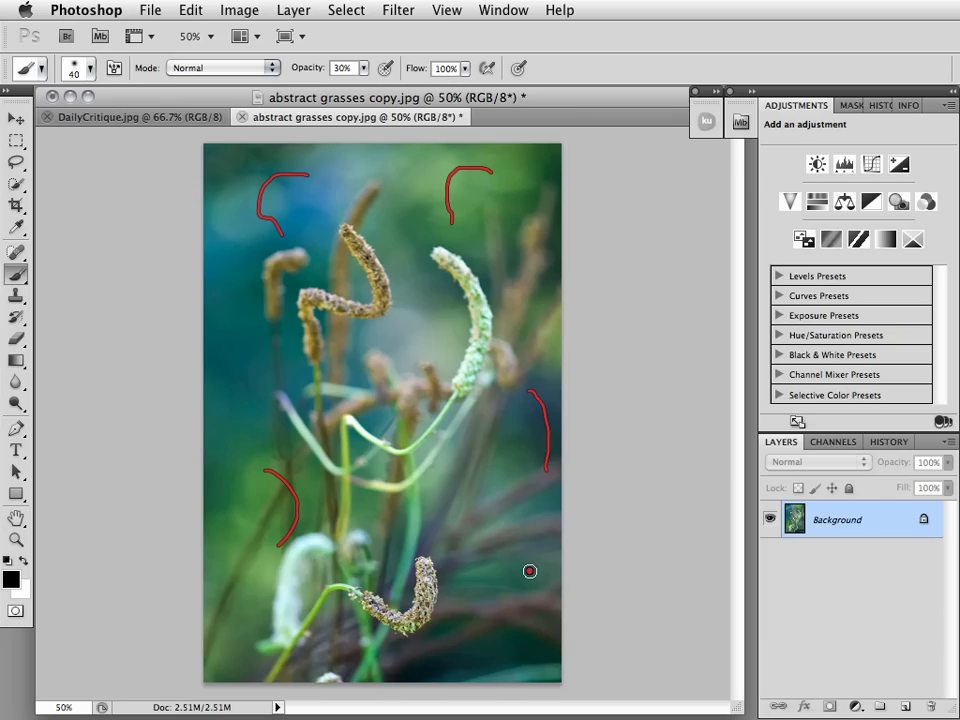
pyautogui.moveTo(435, 551)
pyautogui.mouseDown()
pyautogui.moveTo(374, 648)
pyautogui.moveTo(457, 622)
pyautogui.moveTo(428, 551)
pyautogui.mouseUp()
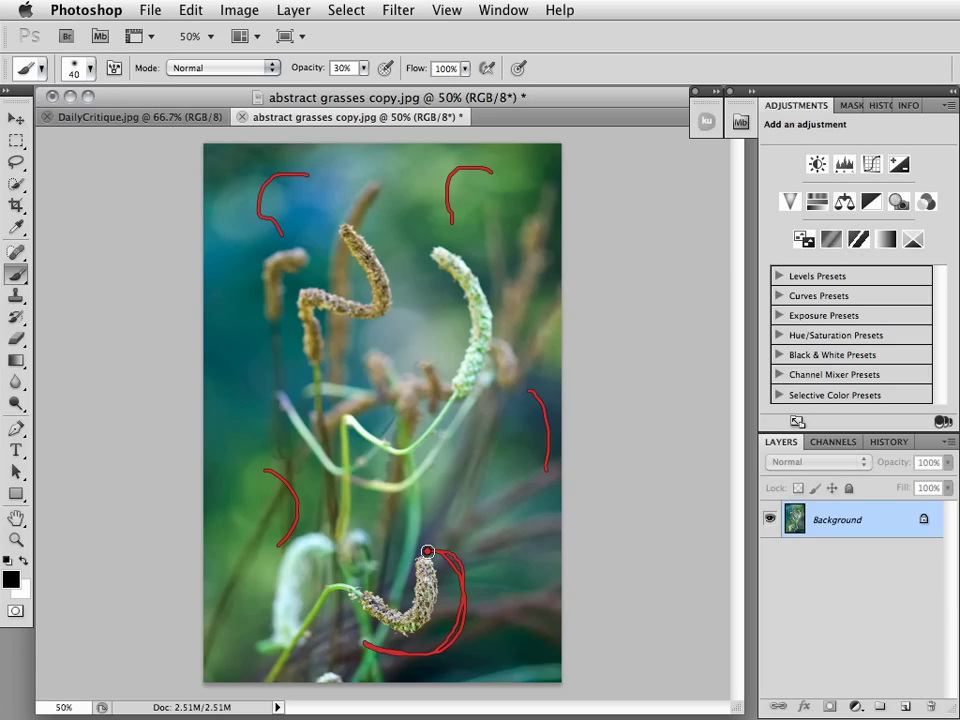
pyautogui.moveTo(428, 544); pyautogui.dragTo(375, 561)
pyautogui.moveTo(421, 537)
pyautogui.mouseDown()
pyautogui.moveTo(359, 648)
pyautogui.moveTo(440, 652)
pyautogui.mouseUp()
pyautogui.press('Escape')
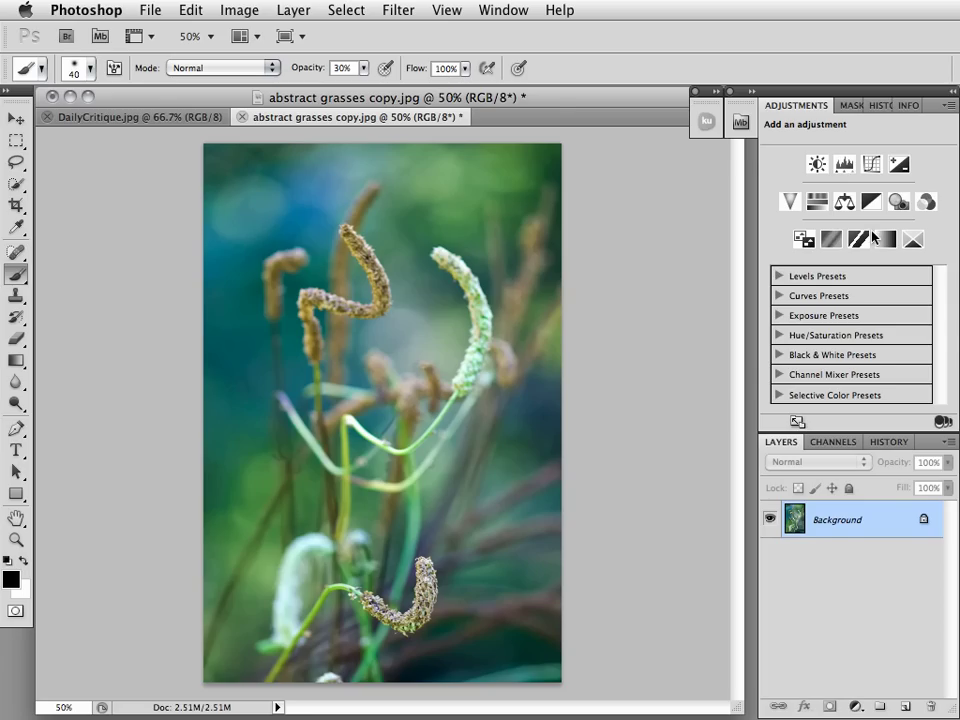
# Add a Curves adjustment and sample a gray point on the grasses to cool the colours.
pyautogui.click(872, 165)
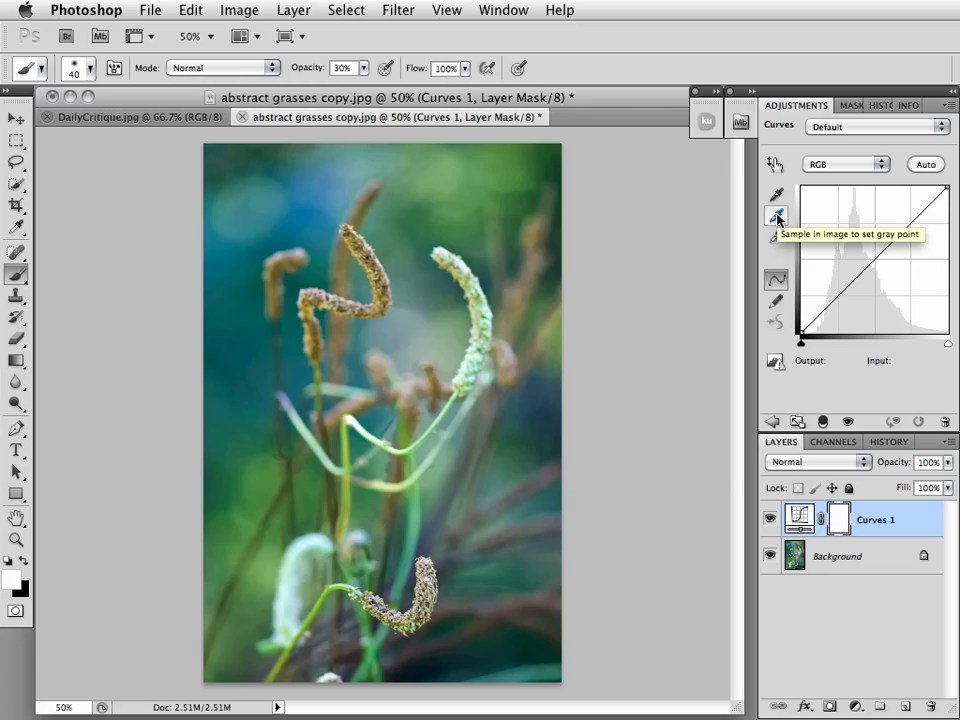
pyautogui.click(776, 215)
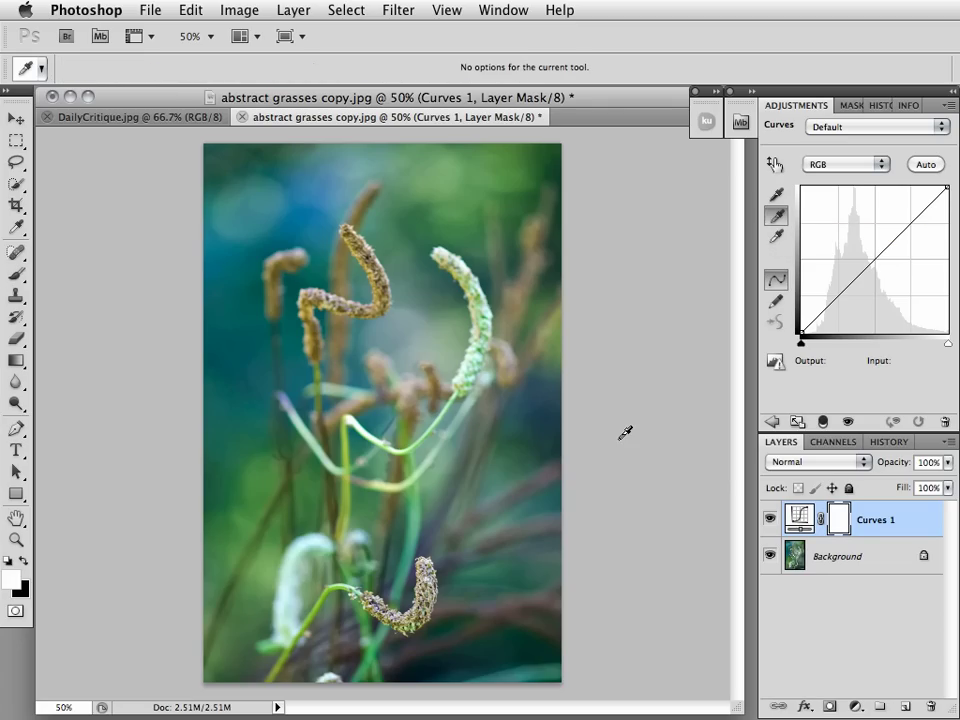
pyautogui.click(478, 452)
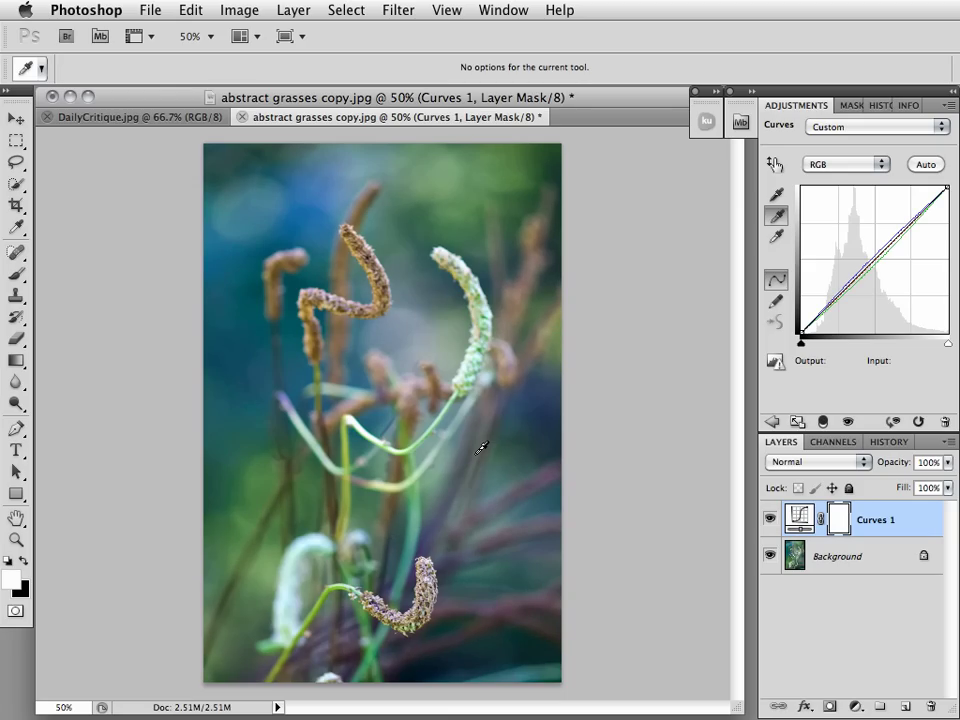
# Mark the pale seed head with temporary red annotations, then clear them.
pyautogui.click(475, 318)
pyautogui.moveTo(425, 162); pyautogui.dragTo(476, 258)
pyautogui.moveTo(260, 463); pyautogui.dragTo(307, 525)
pyautogui.click(352, 522)
pyautogui.press('Escape')
# Toggle the Curves 1 layer's visibility repeatedly to compare it with the original.
pyautogui.click(770, 520)
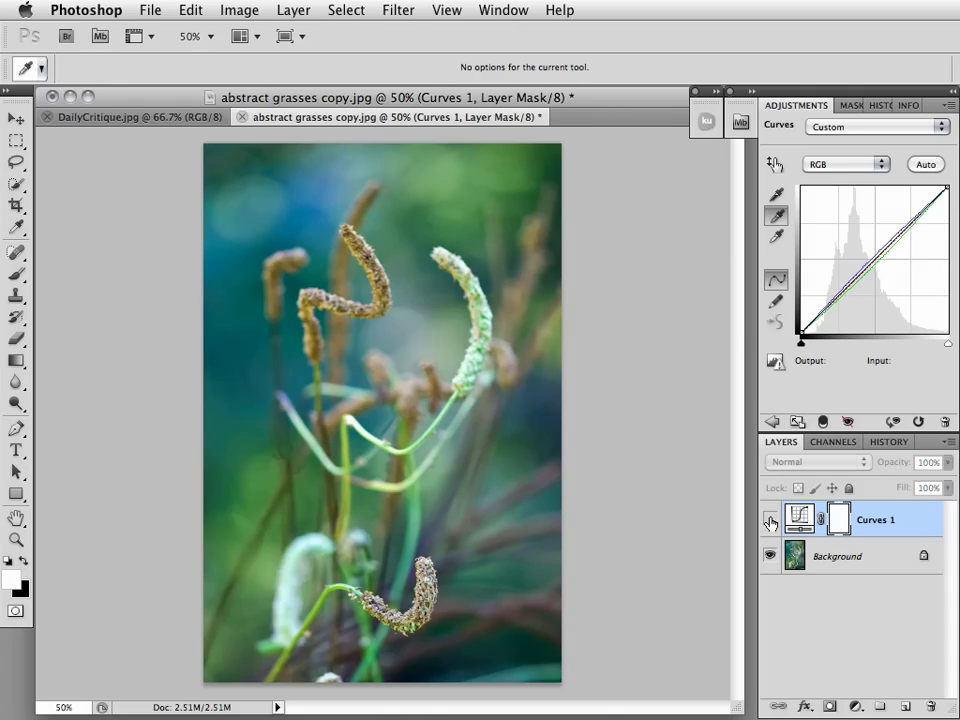
pyautogui.click(770, 520)
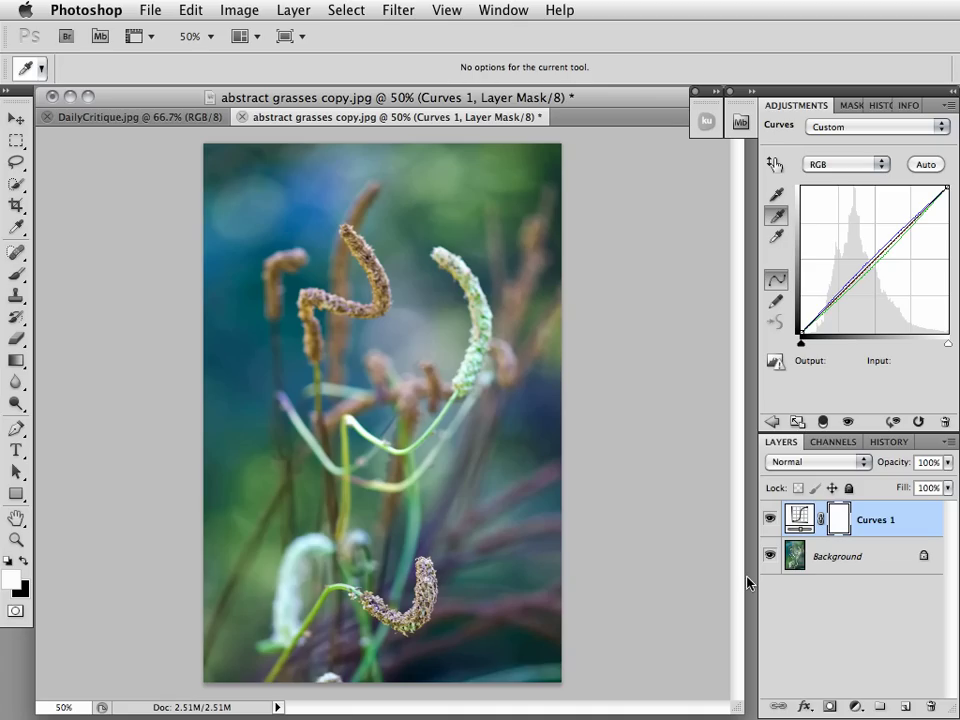
pyautogui.click(770, 522)
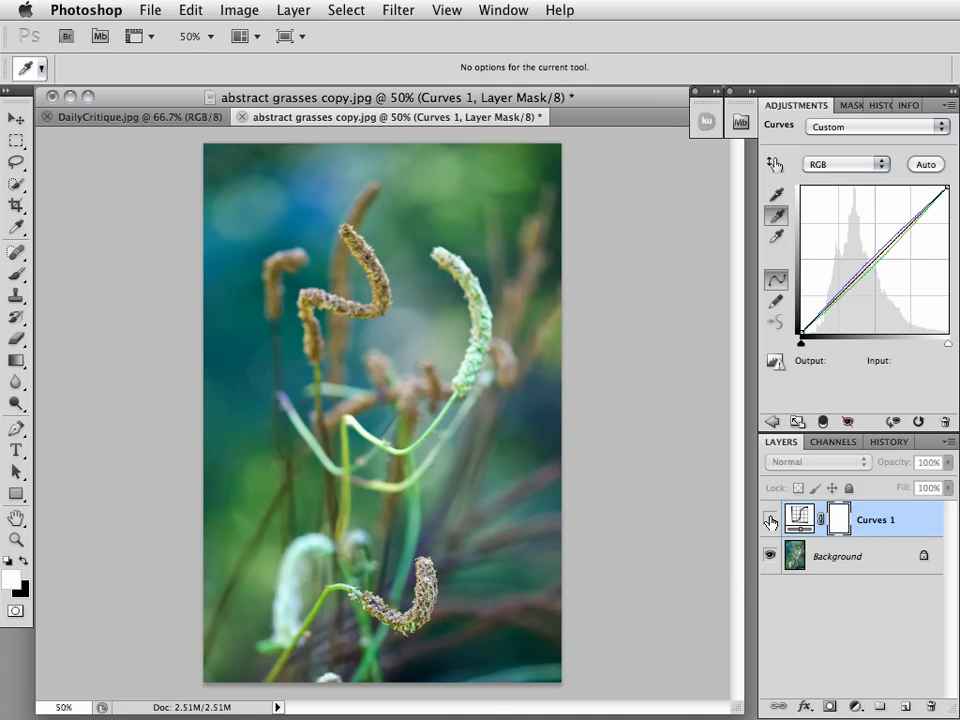
pyautogui.click(770, 521)
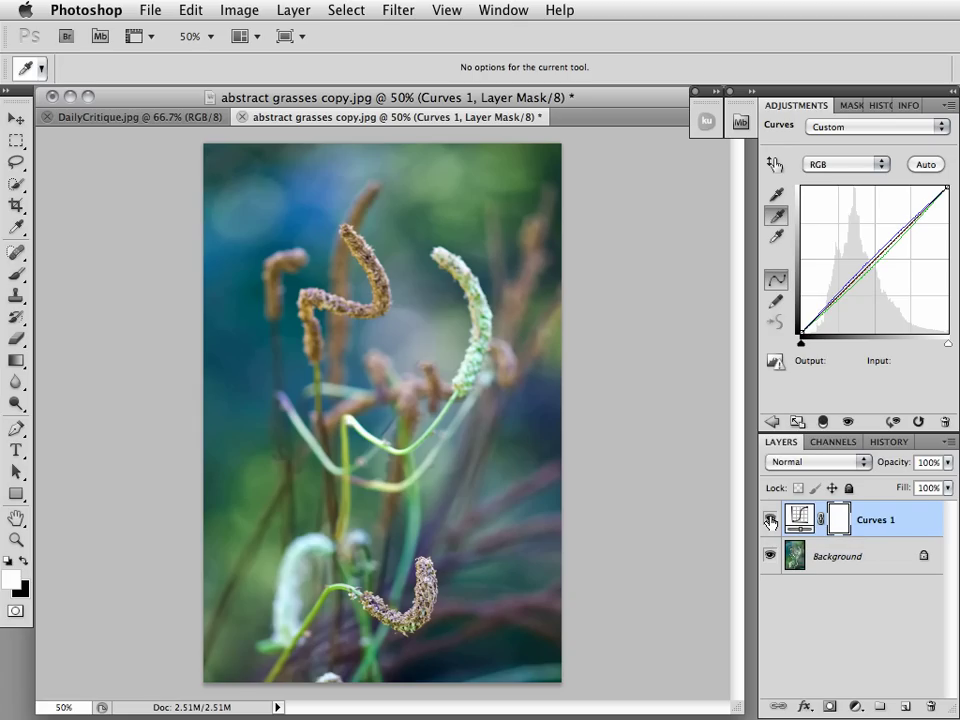
pyautogui.click(770, 521)
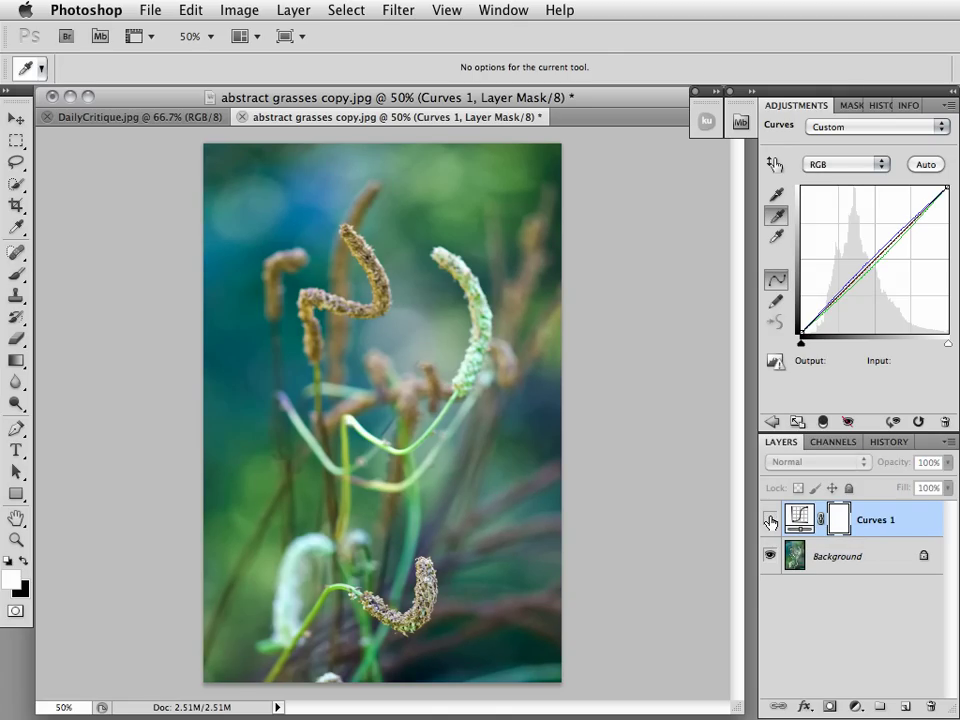
pyautogui.click(770, 521)
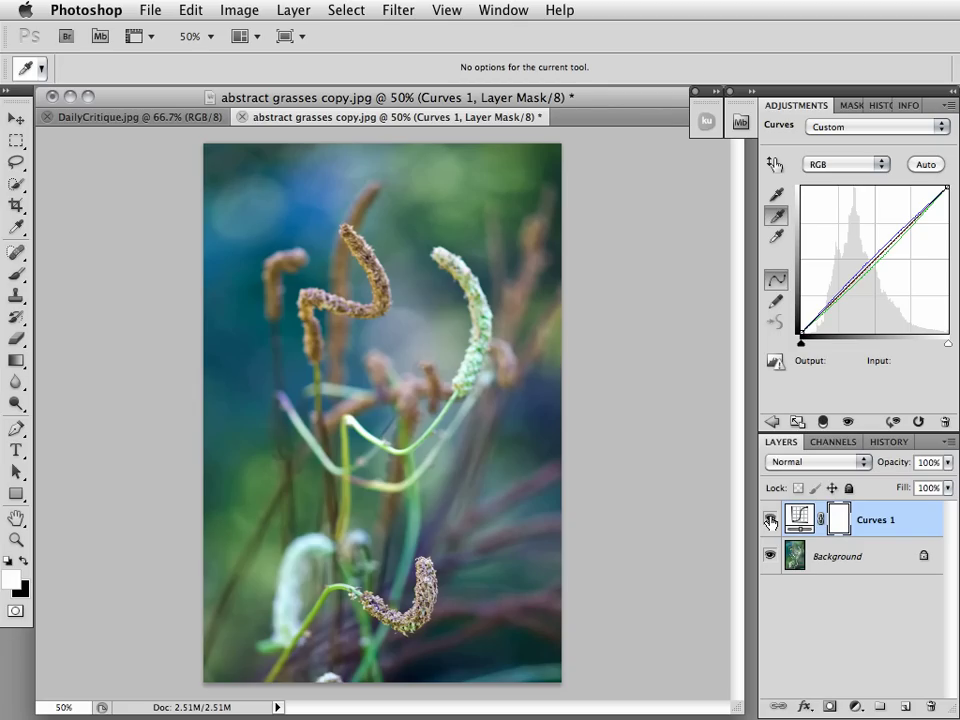
# Replace Curves 1 with a Hue/Saturation layer, try hue shifts of -26, +12 and +95, then delete it.
pyautogui.moveTo(799, 517); pyautogui.dragTo(929, 705)
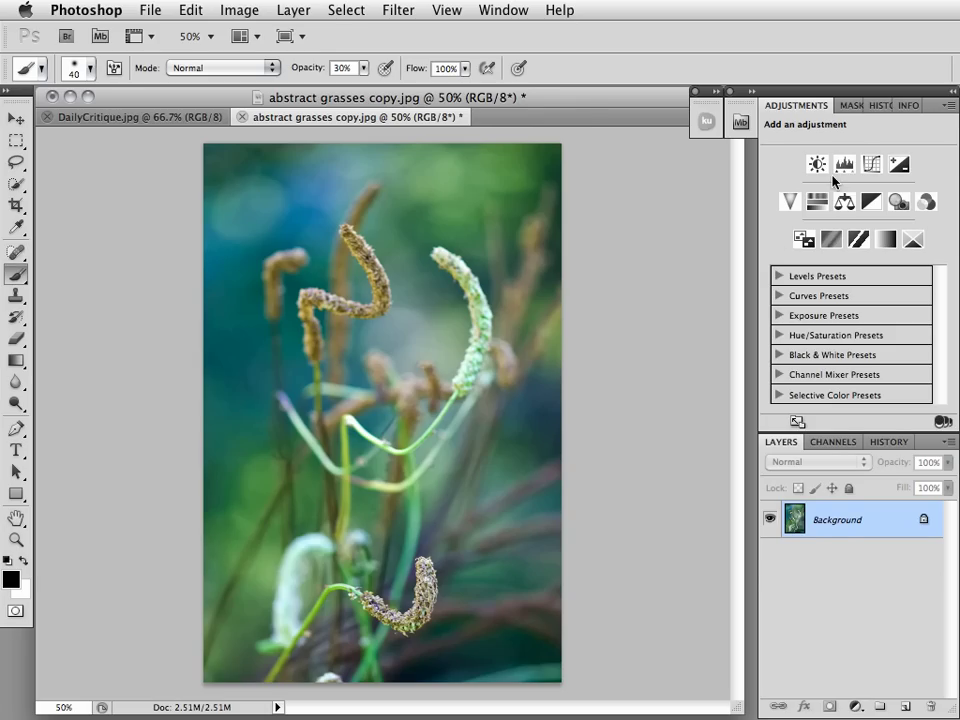
pyautogui.click(819, 201)
pyautogui.moveTo(857, 213); pyautogui.dragTo(817, 216)
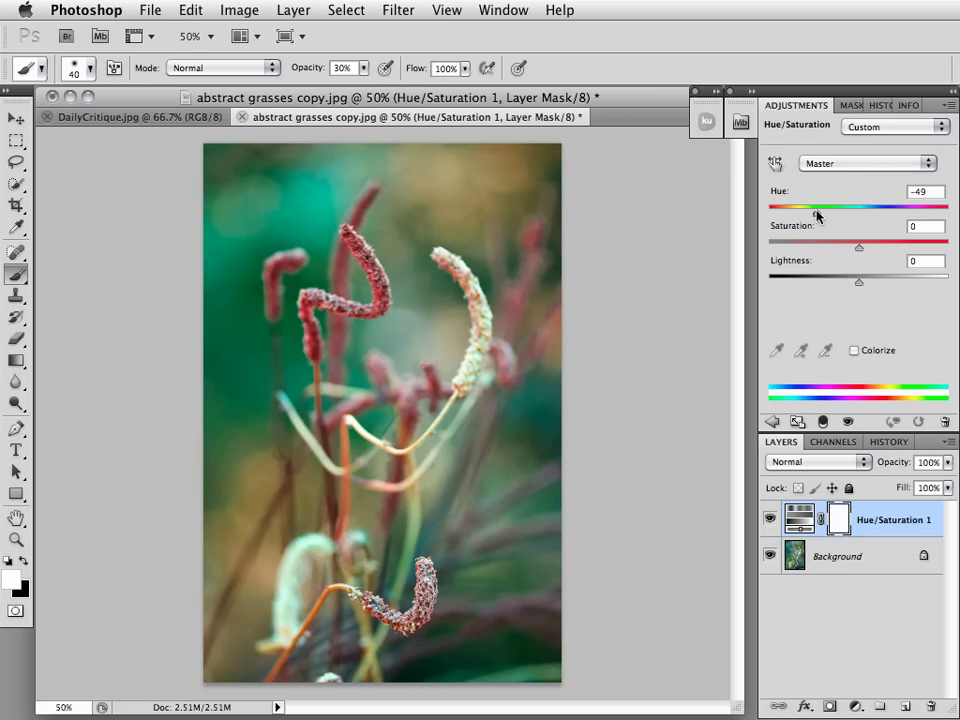
pyautogui.moveTo(817, 214); pyautogui.dragTo(918, 215)
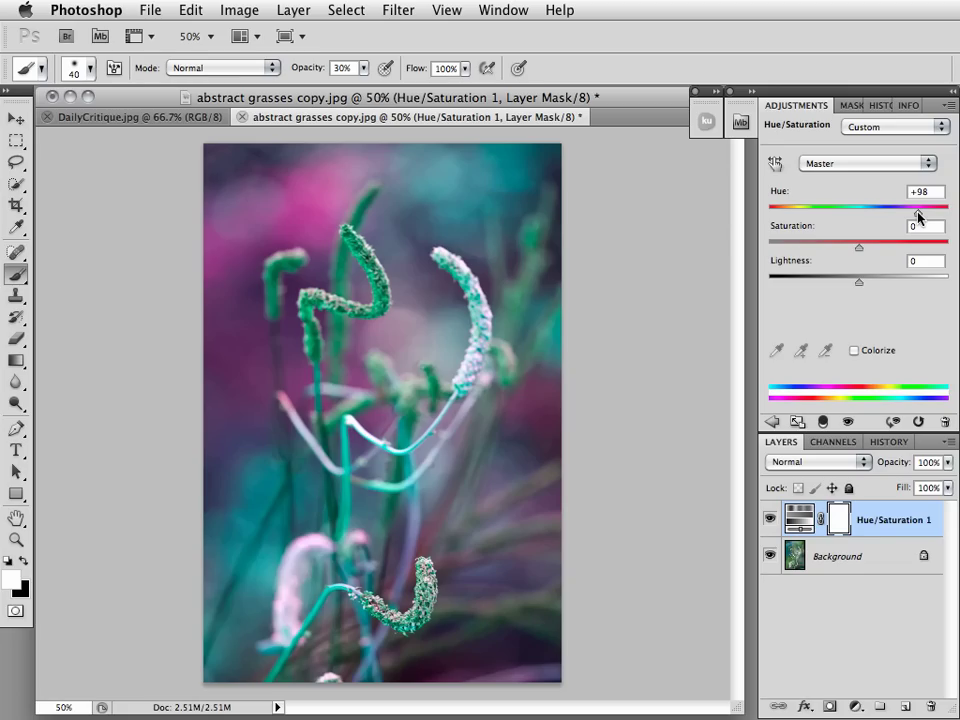
pyautogui.moveTo(918, 215); pyautogui.dragTo(858, 213)
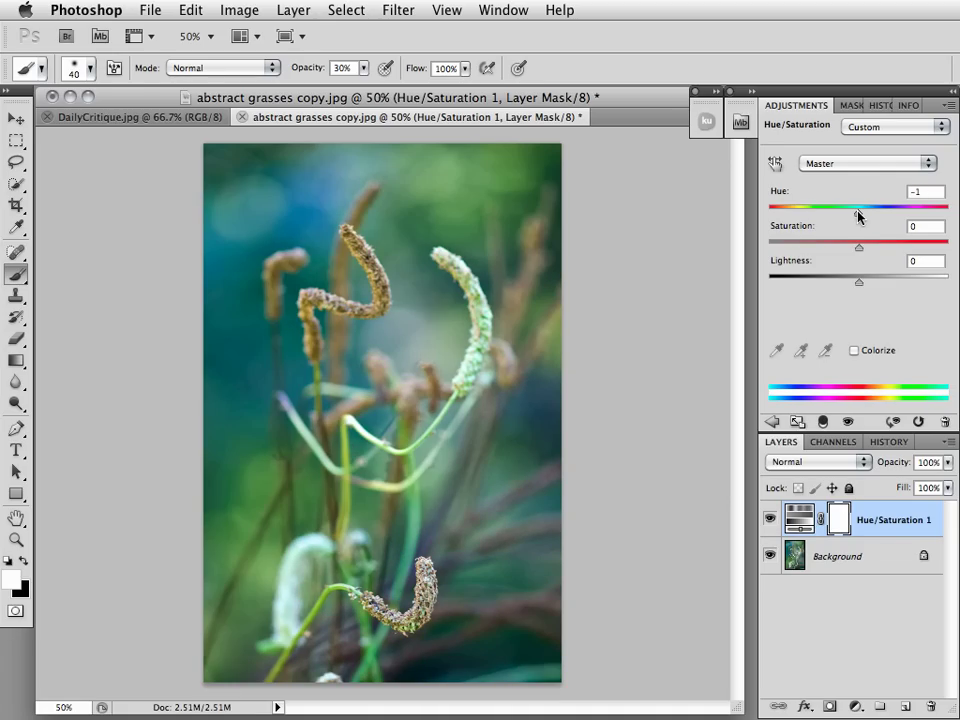
pyautogui.moveTo(801, 518); pyautogui.dragTo(930, 704)
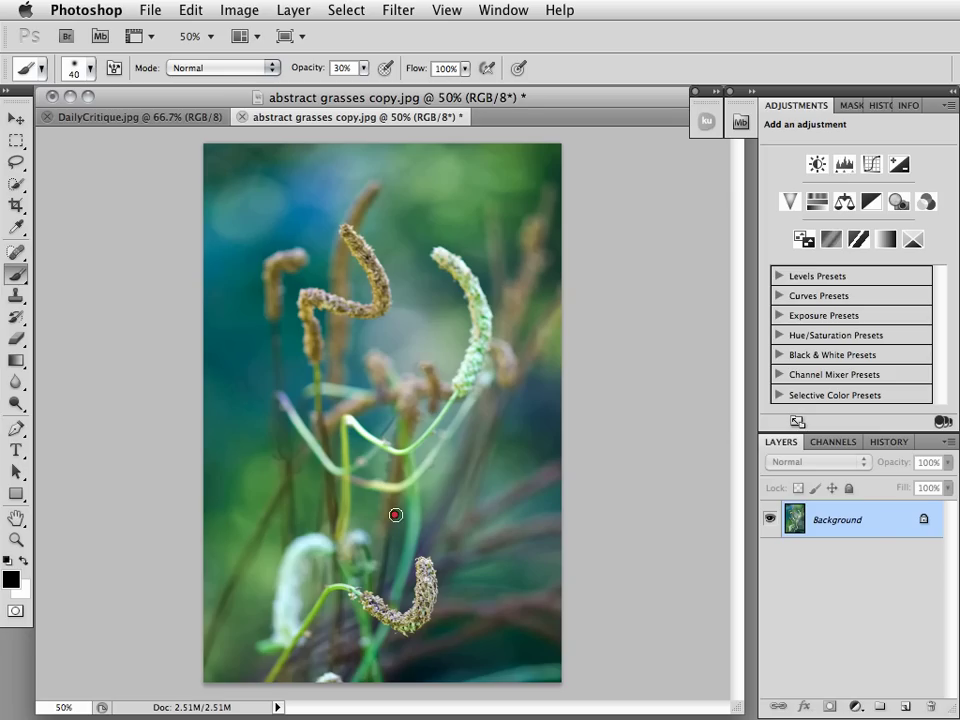
# Draw a temporary red line across the upper part of the photo.
pyautogui.moveTo(263, 187)
pyautogui.mouseDown()
pyautogui.moveTo(466, 190)
pyautogui.moveTo(317, 363)
pyautogui.moveTo(440, 392)
pyautogui.mouseUp()
# In Image Size, turn off Constrain Proportions and set the width to 850 pixels, keeping the height at 1150.
pyautogui.click(248, 12)
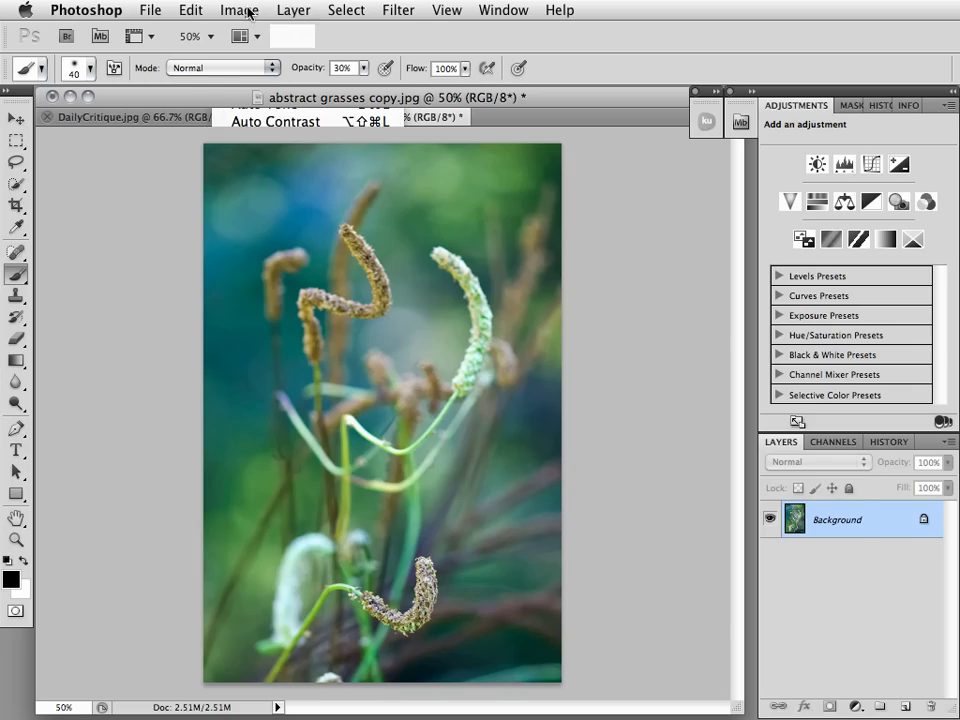
pyautogui.click(271, 175)
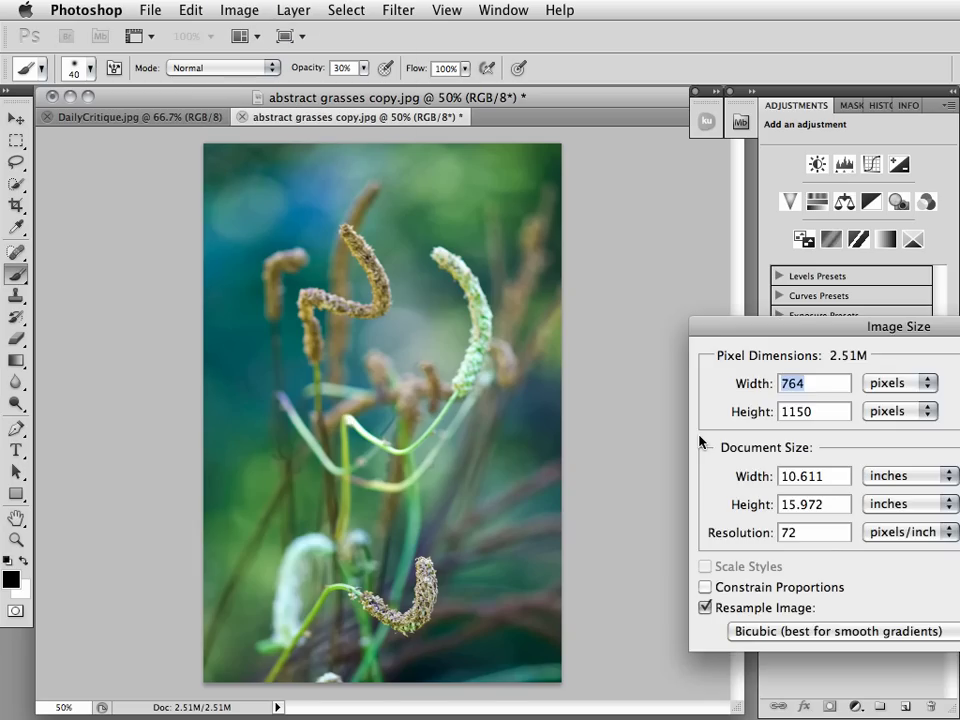
pyautogui.click(706, 588)
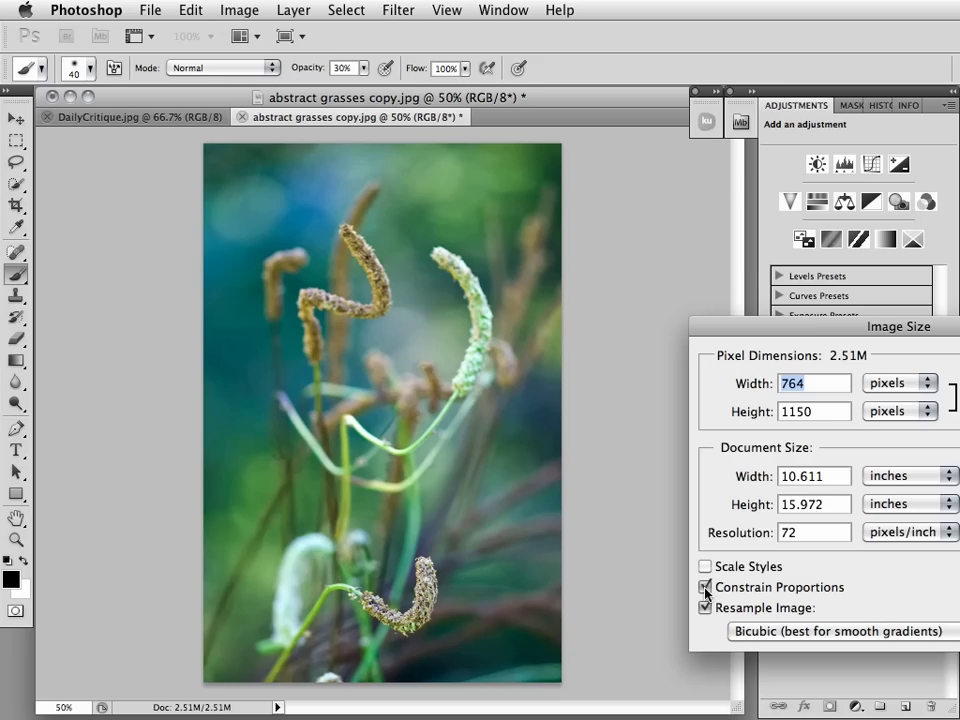
pyautogui.click(706, 588)
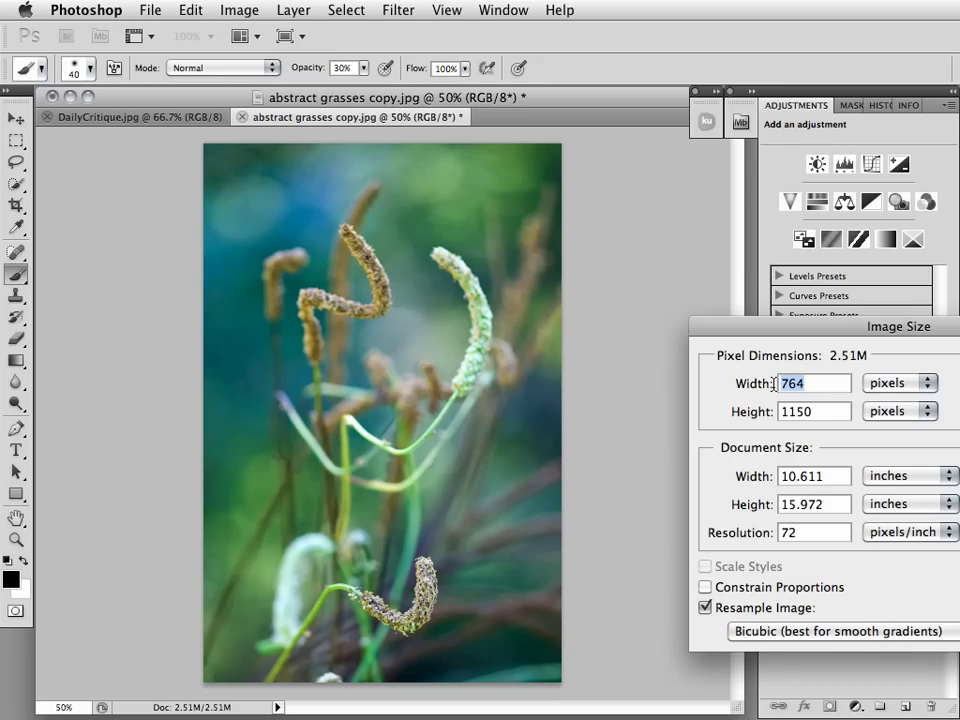
pyautogui.press('BackSpace')
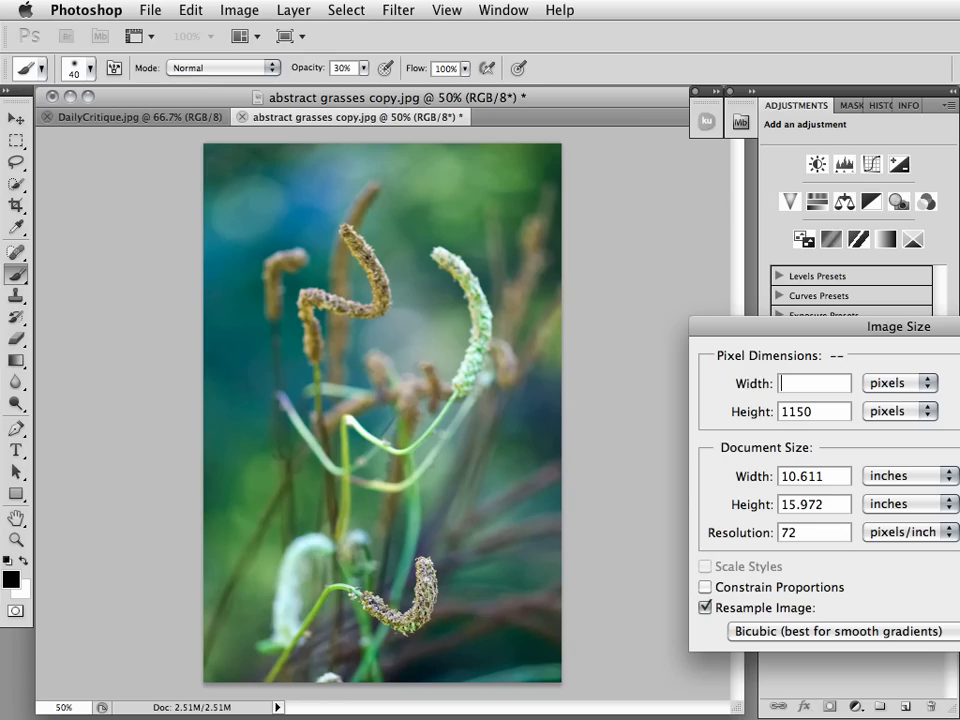
pyautogui.write('8')
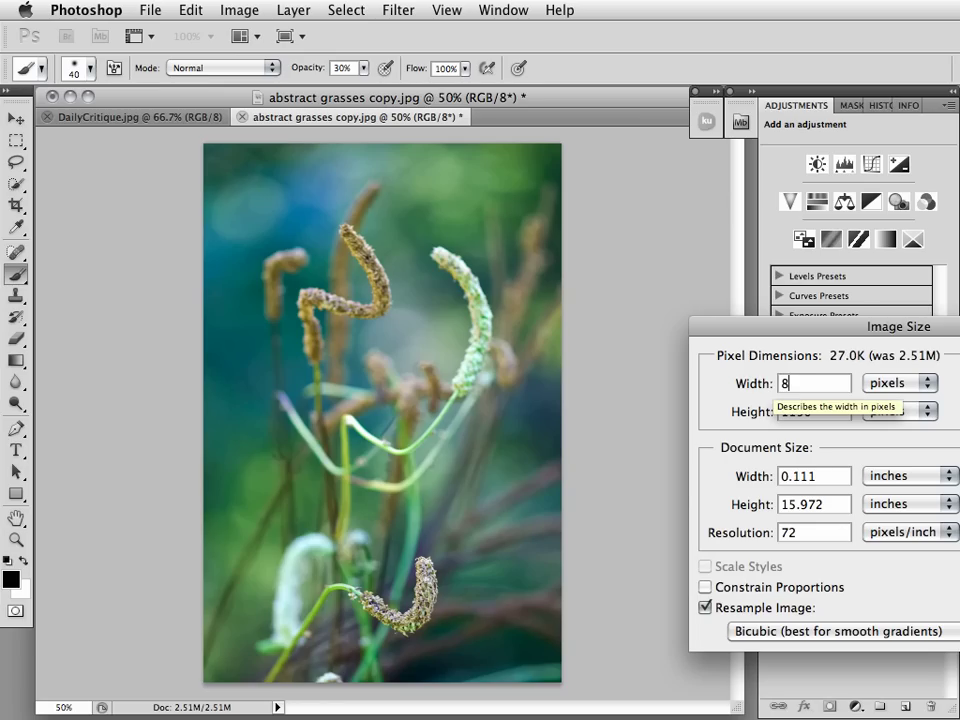
pyautogui.write('50')
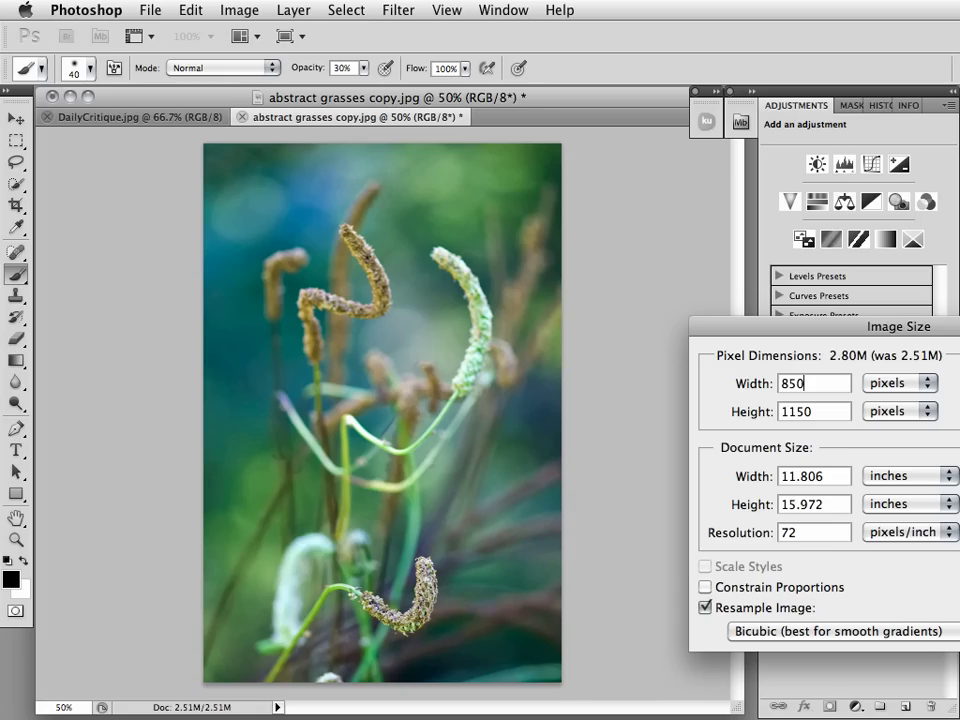
pyautogui.press('Return')
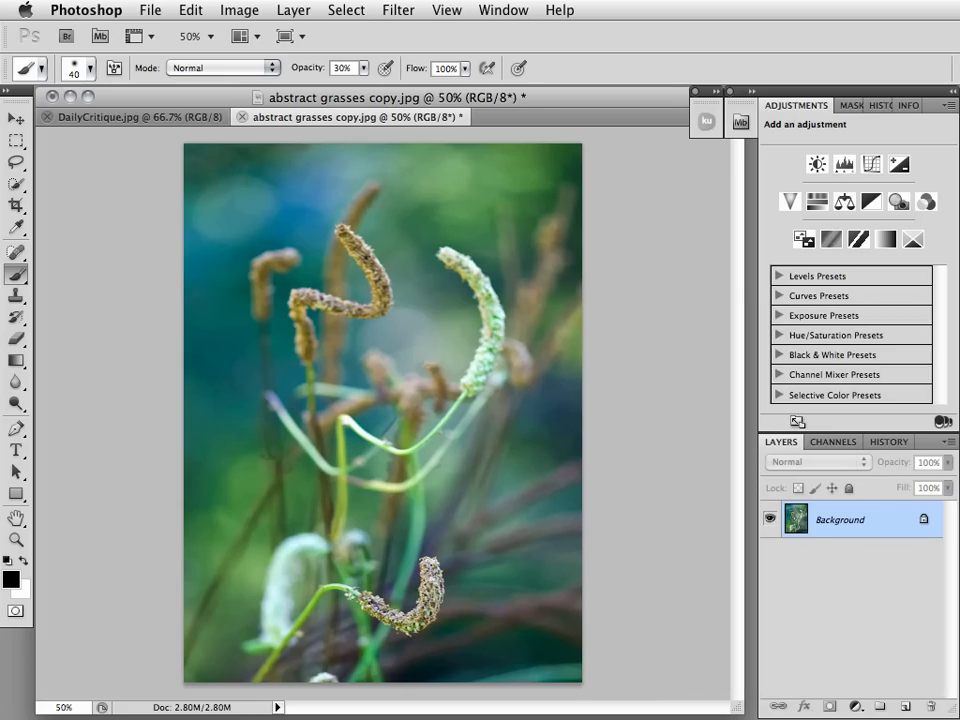
# Undo and redo the 850 px resize to compare, leave it undone, and switch to DailyCritique.jpg.
pyautogui.press('super+z')
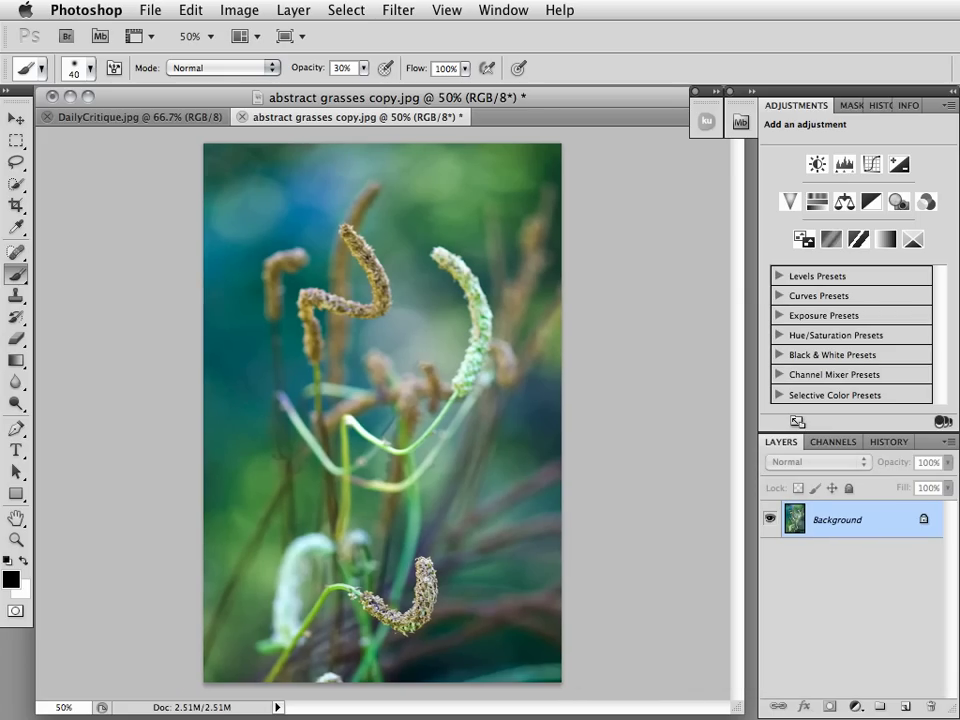
pyautogui.press('super+z')
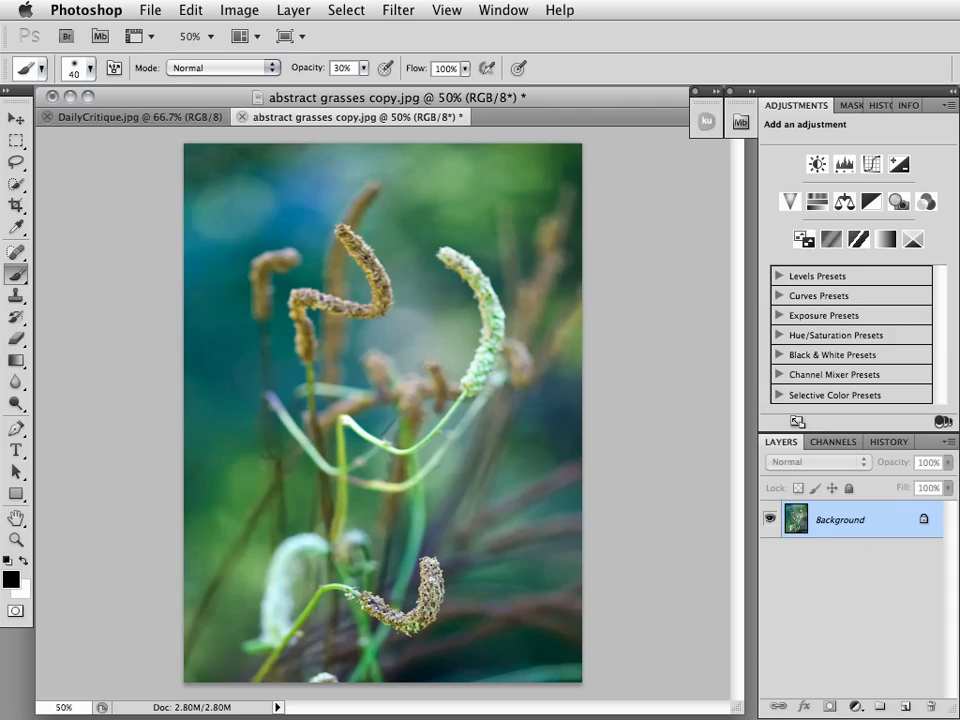
pyautogui.press('super+z')
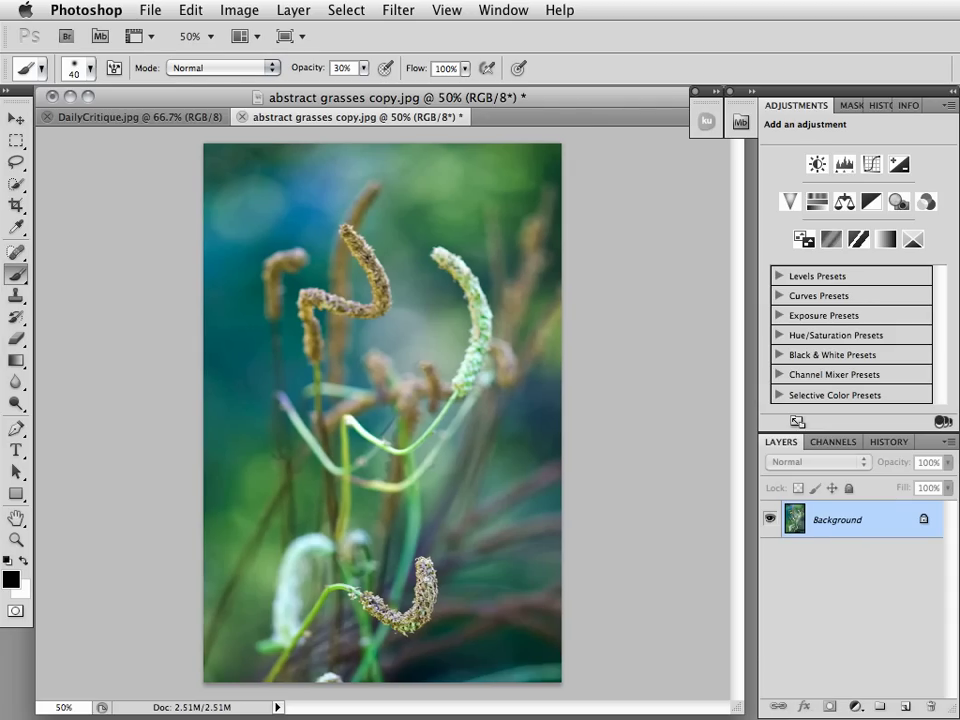
pyautogui.press('super+z')
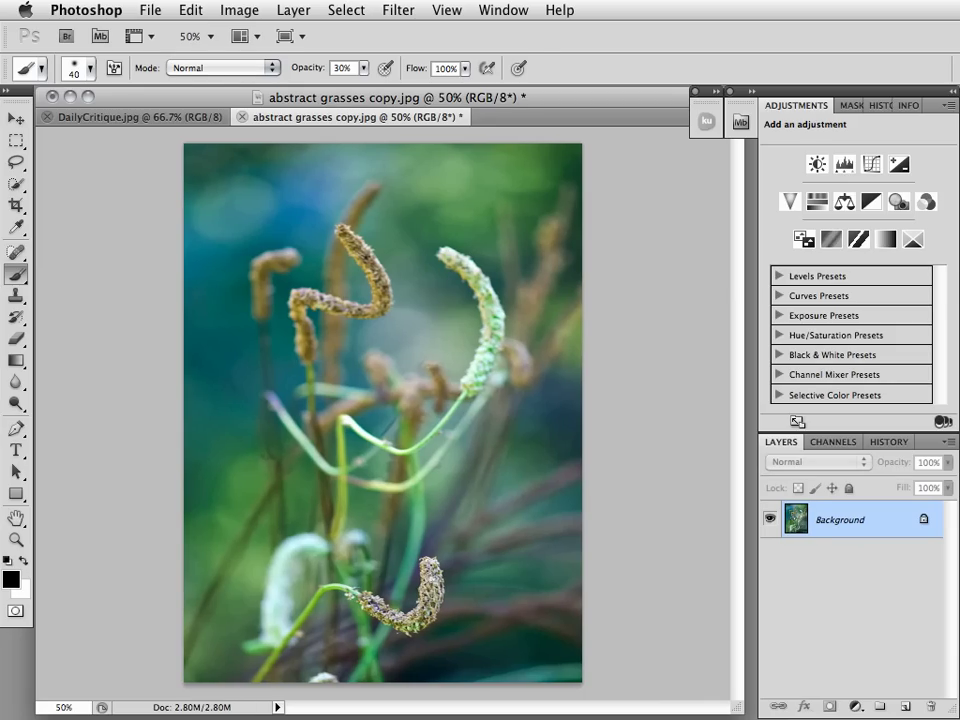
pyautogui.press('super+z')
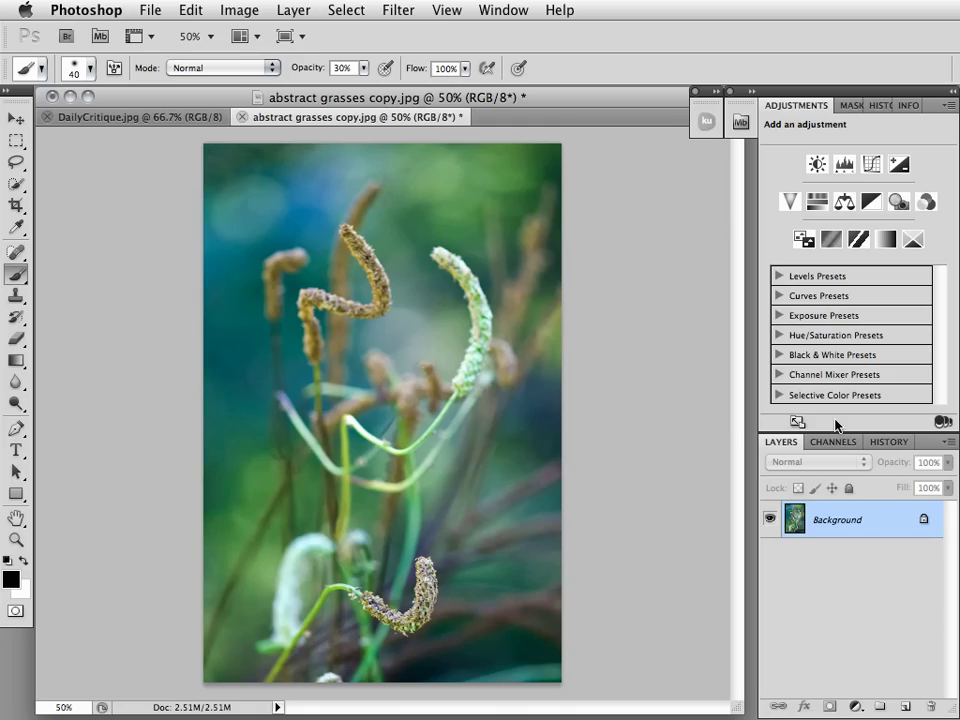
pyautogui.click(177, 117)
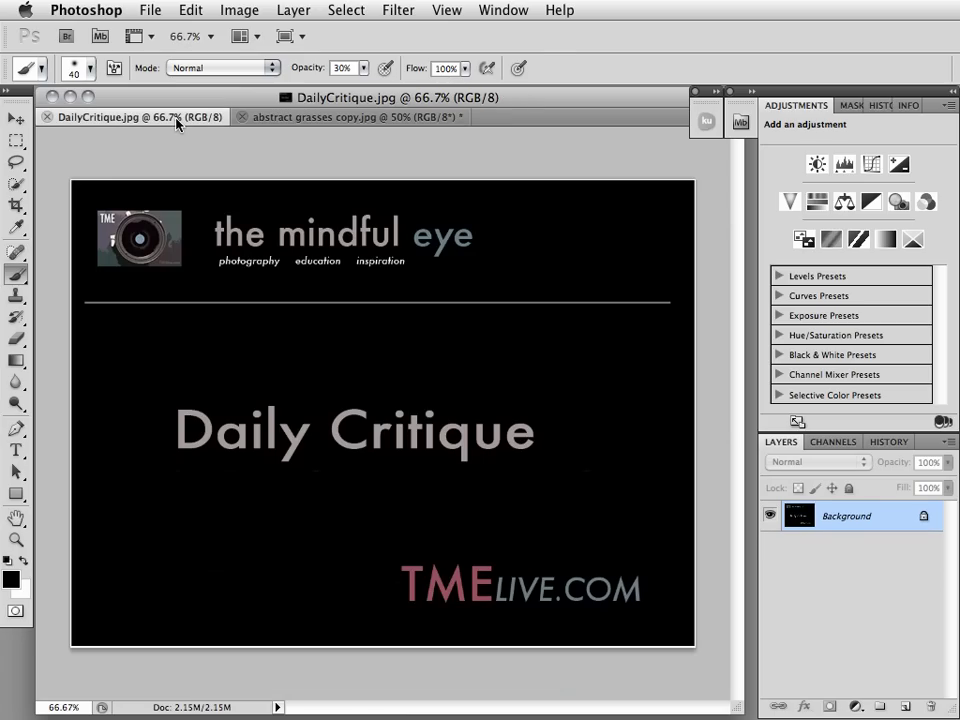